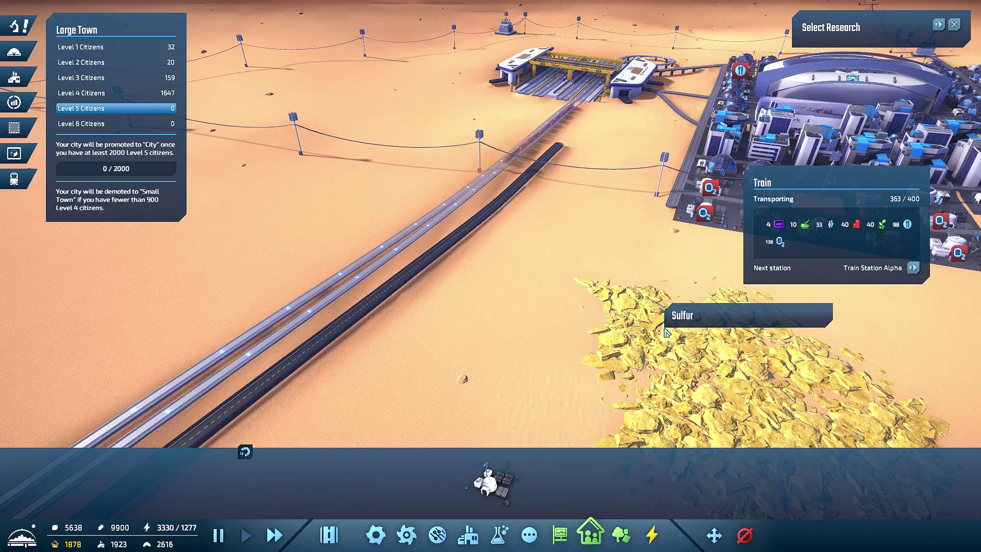
scroll(614, 307, up, 5)
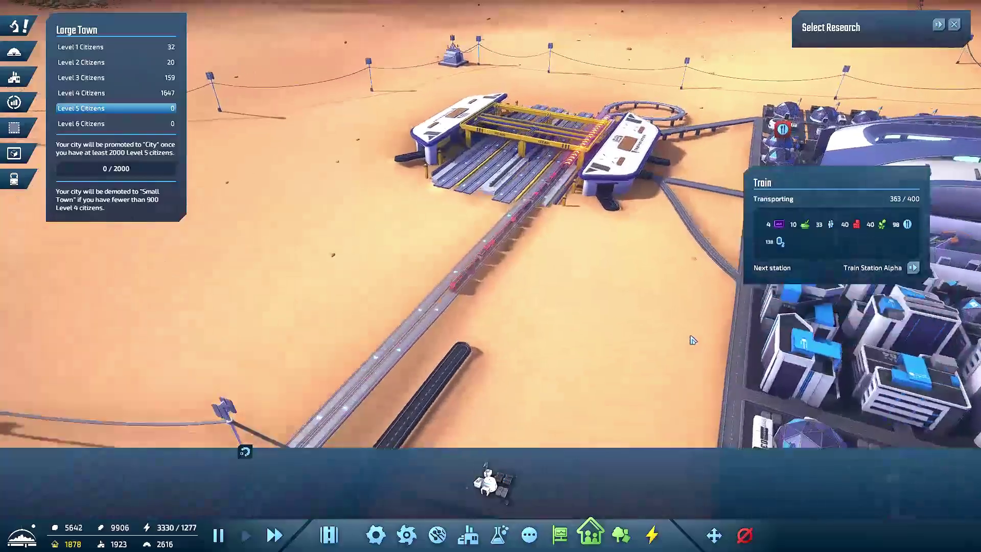
Step: Orbit the camera to see the train station and its looping track ramp from behind
drag(692, 341, 503, 341)
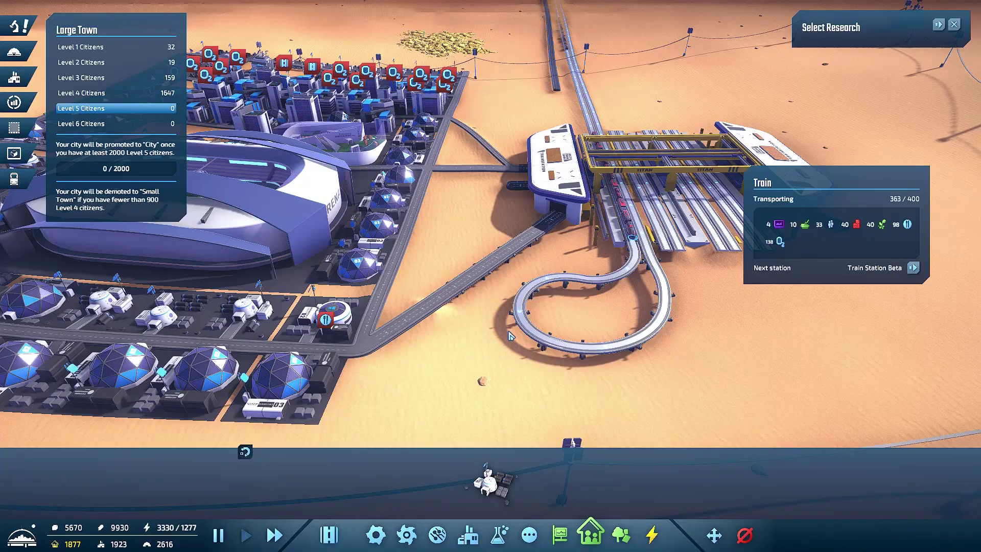
scroll(510, 336, down, 2)
scroll(494, 338, down, 3)
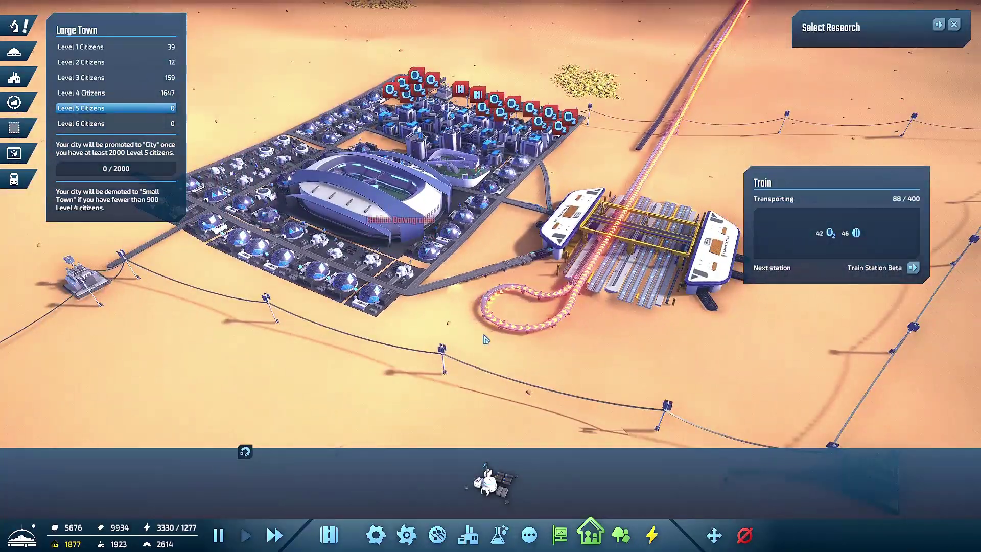
scroll(486, 339, up, 2)
scroll(507, 325, up, 2)
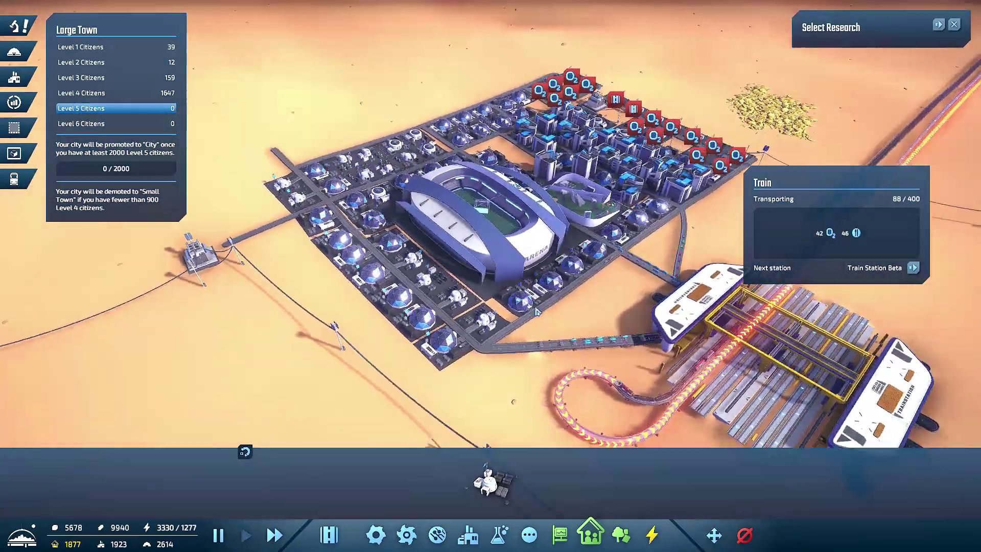
Step: Rotate the view around the arena, domes and traffic-lined roads beside the station
key(q)
scroll(538, 337, up, 2)
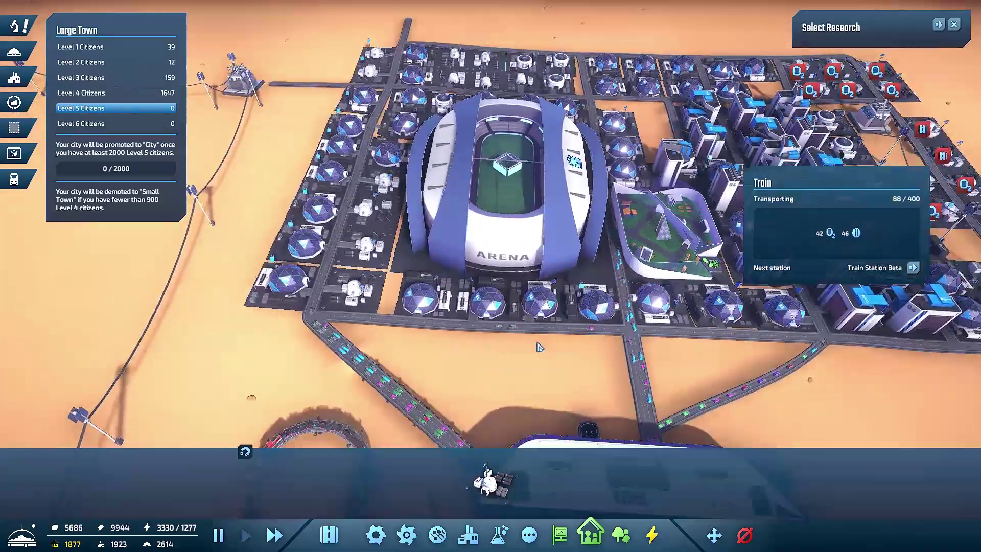
scroll(538, 347, up, 2)
scroll(536, 344, up, 2)
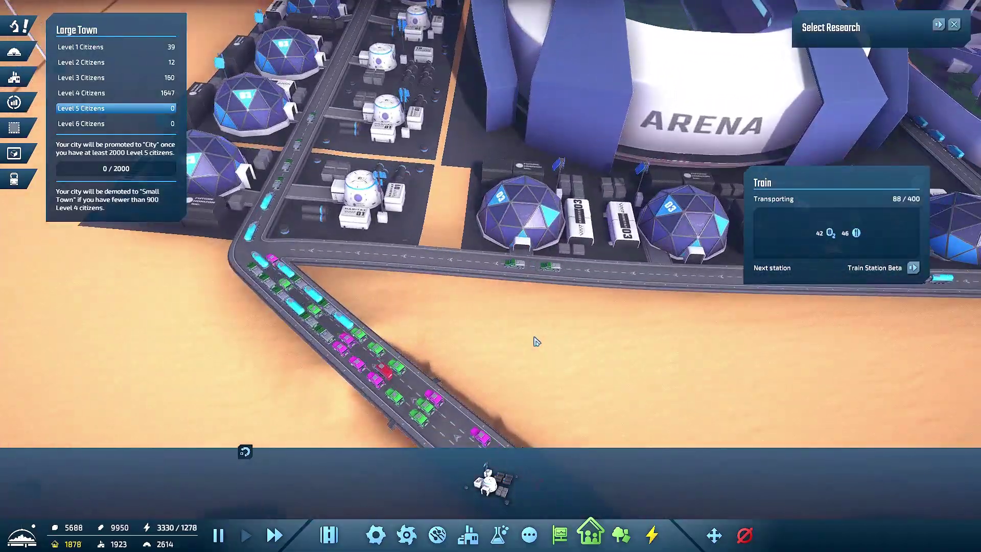
key(q)
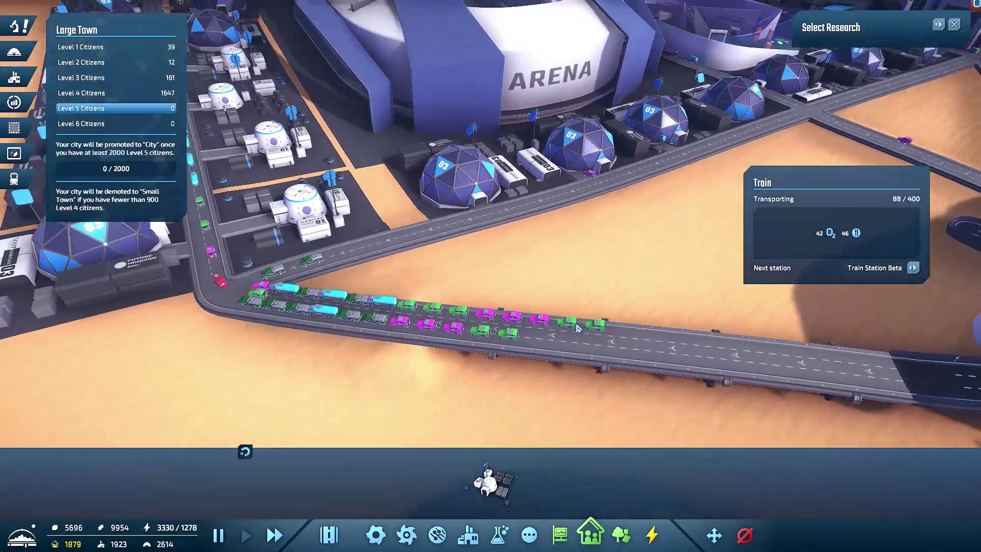
key(q)
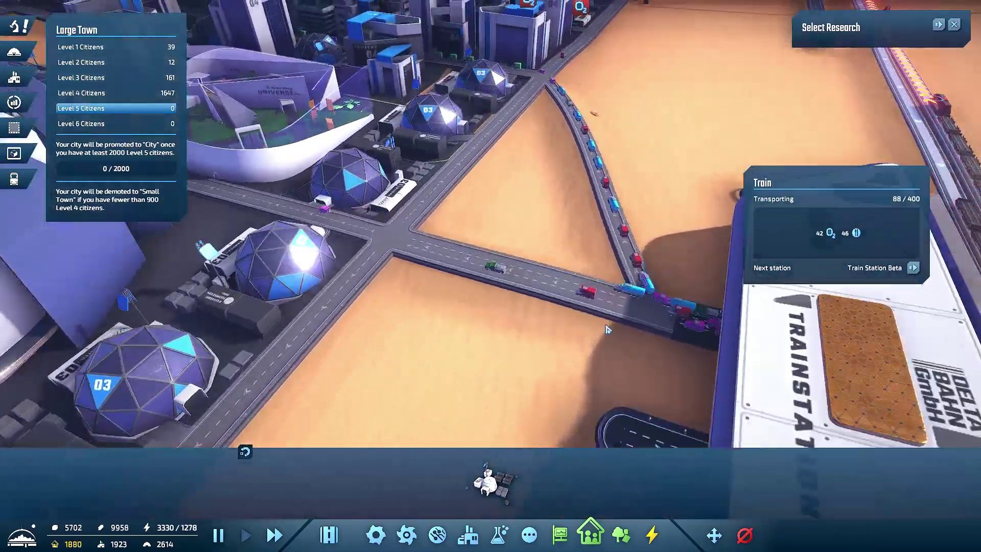
key(q)
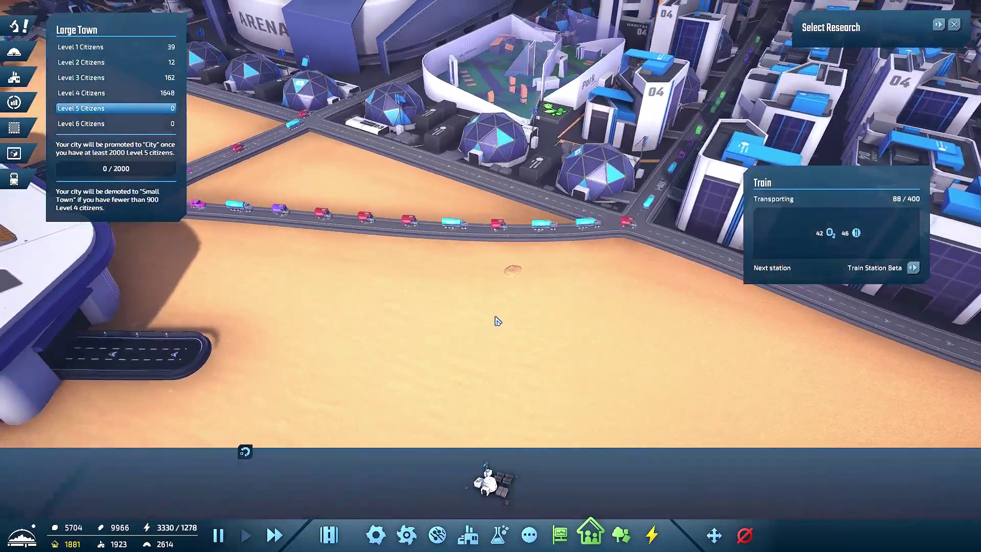
key(q)
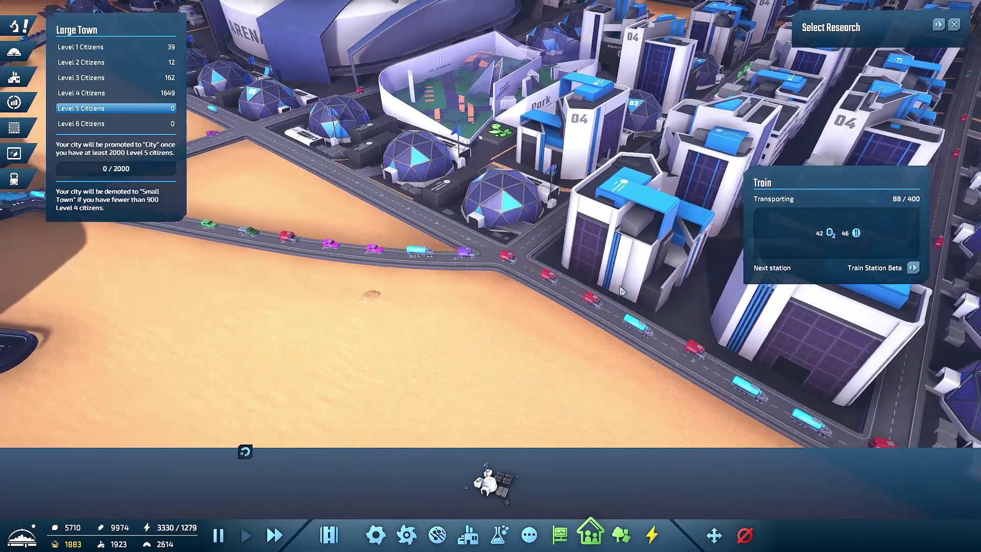
Step: Show the tall residential building's needs, then swing over the station yard and oxygen blocks
click(635, 206)
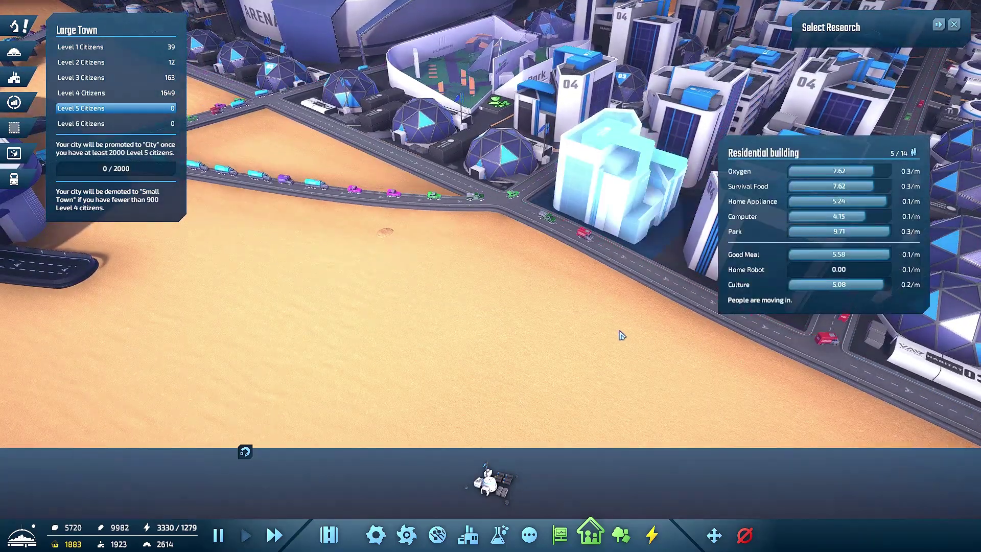
key(q)
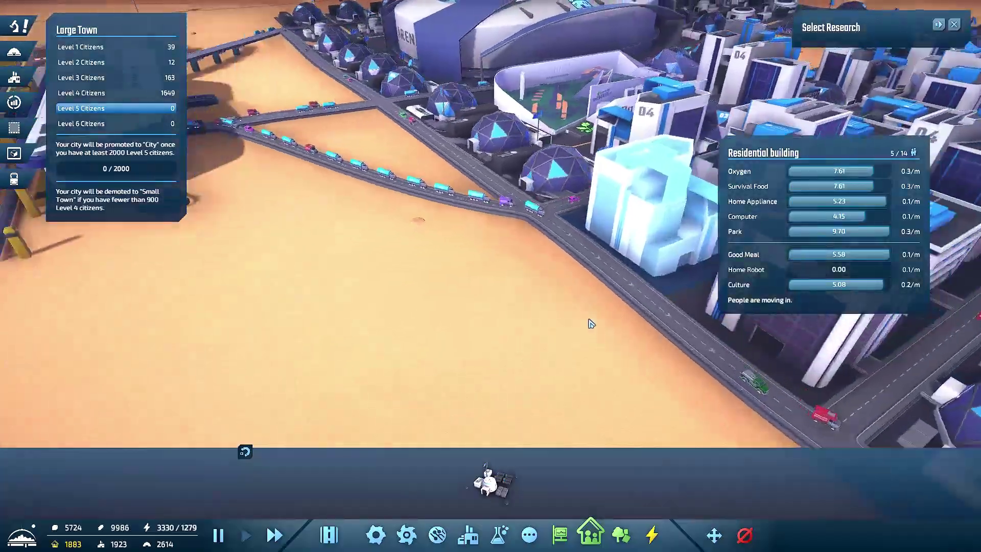
key(q)
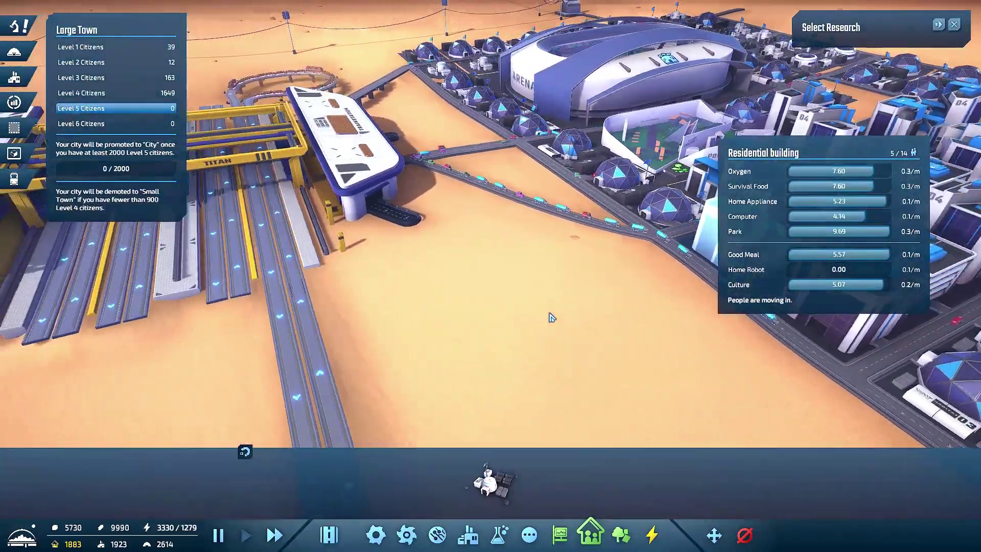
key(q)
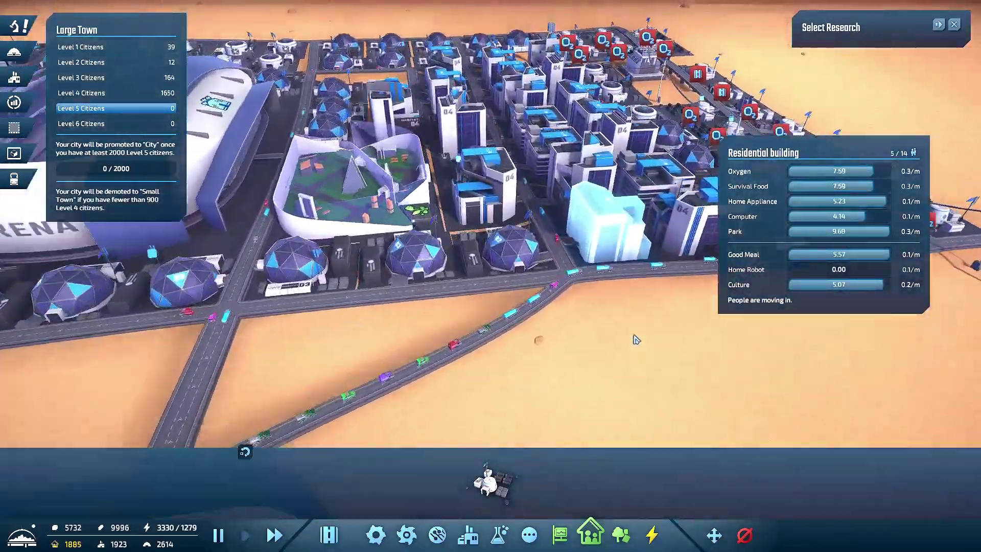
key(q)
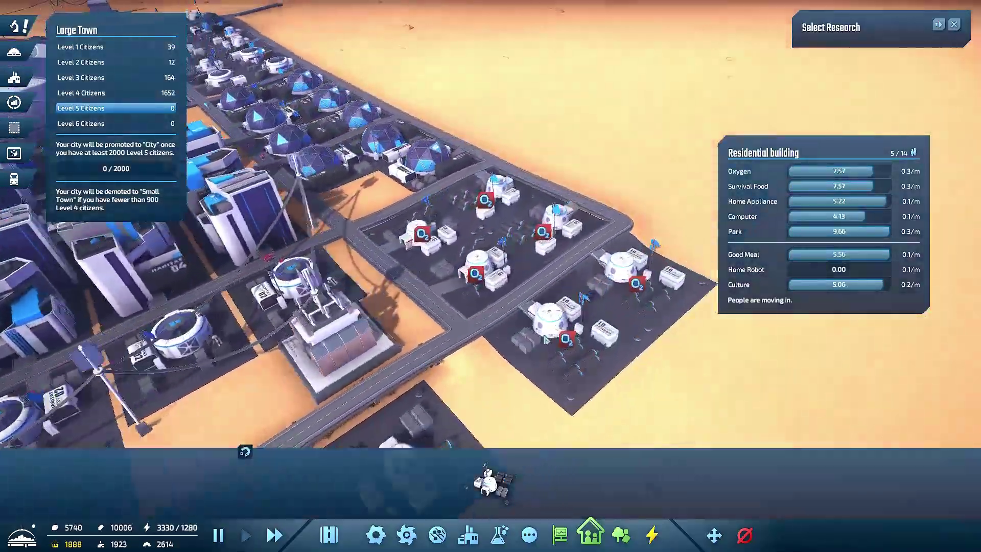
key(q)
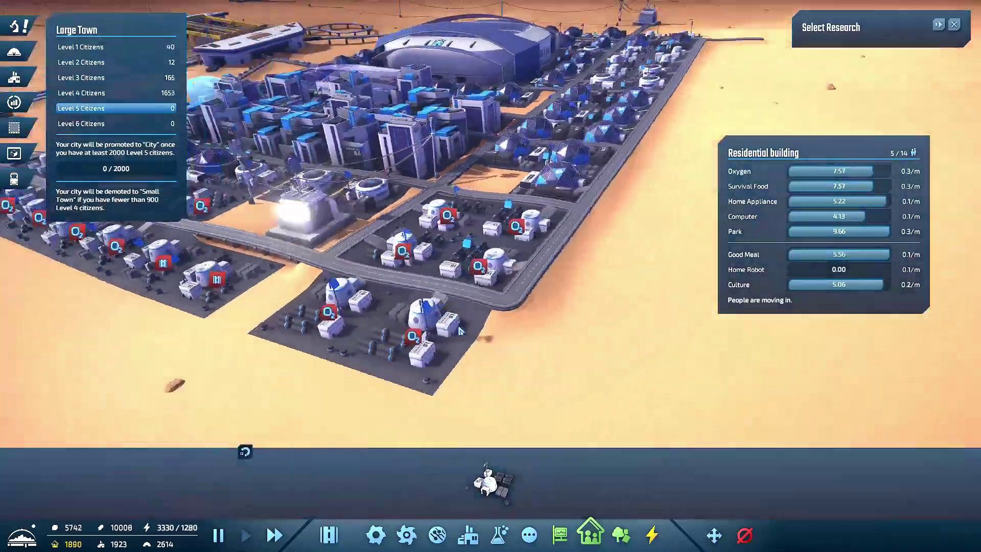
Step: Move and rotate the view around the Arena district and city blocks, revealing the desert
key(w)
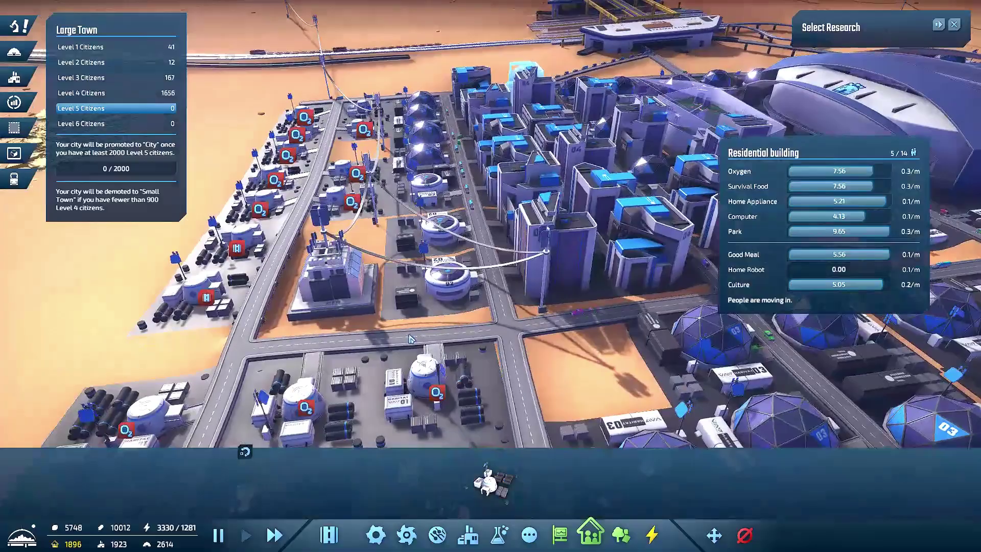
key(q)
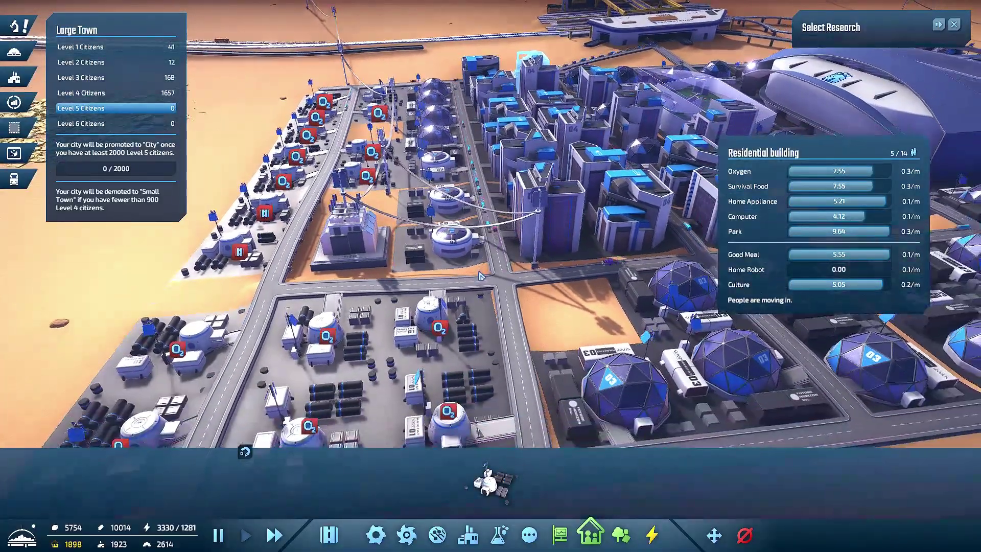
key(s)
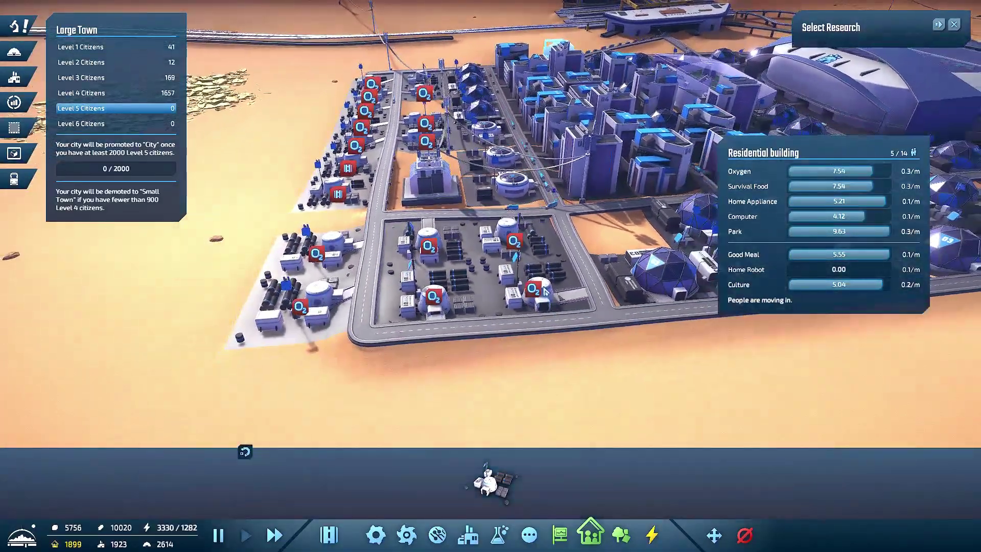
key(w)
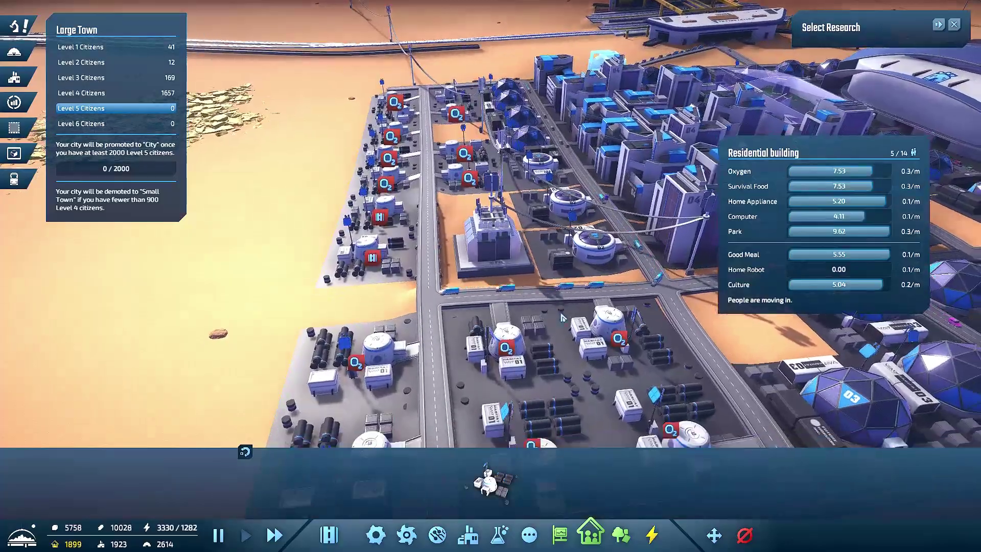
key(e)
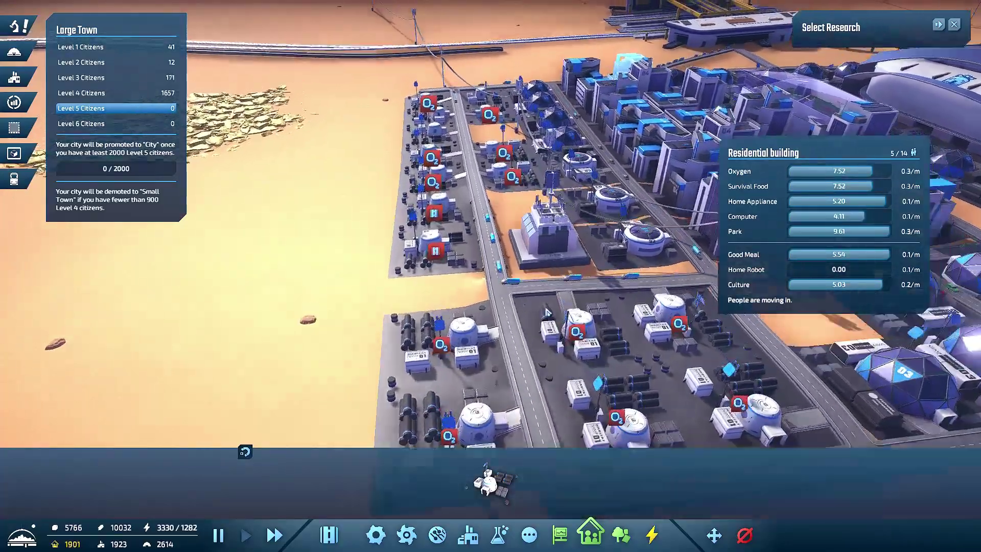
key(e)
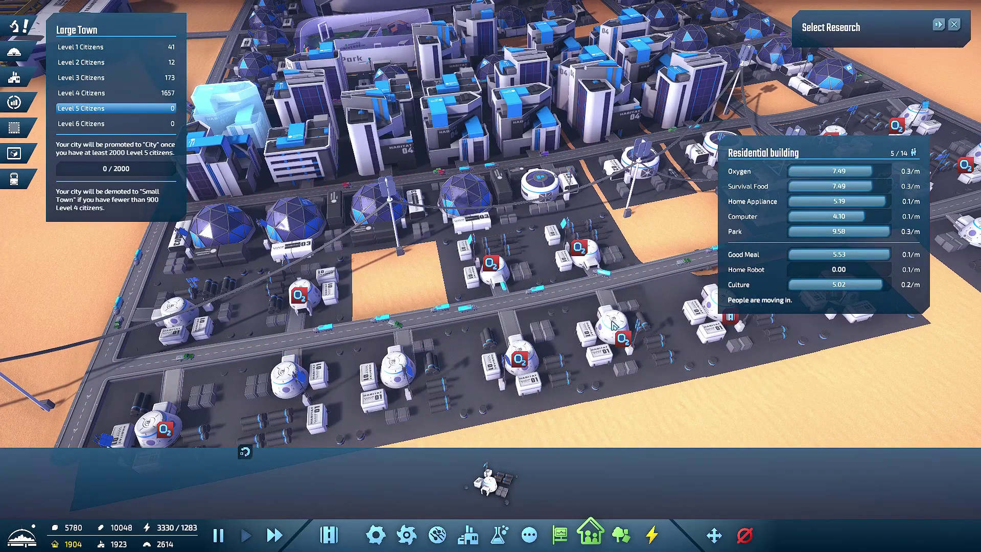
key(q)
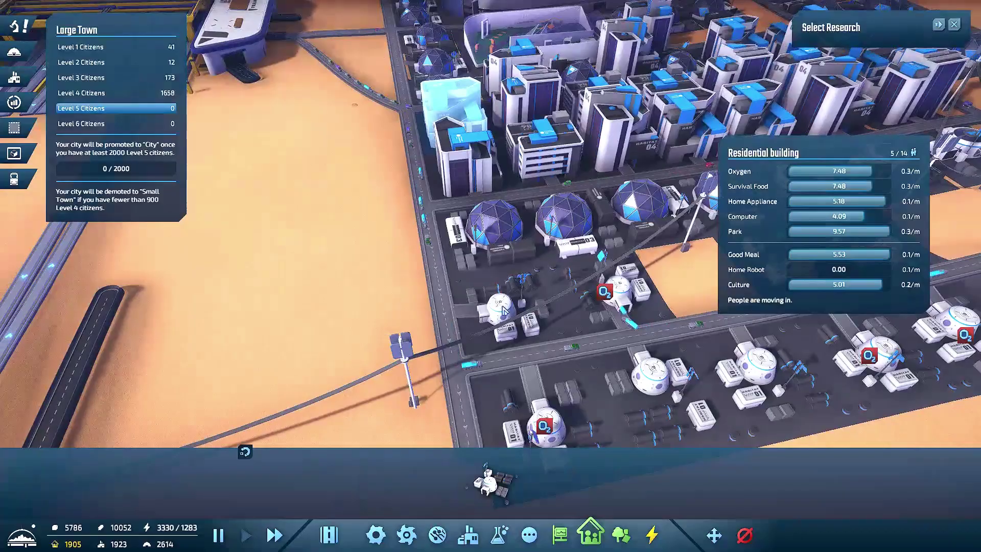
key(d)
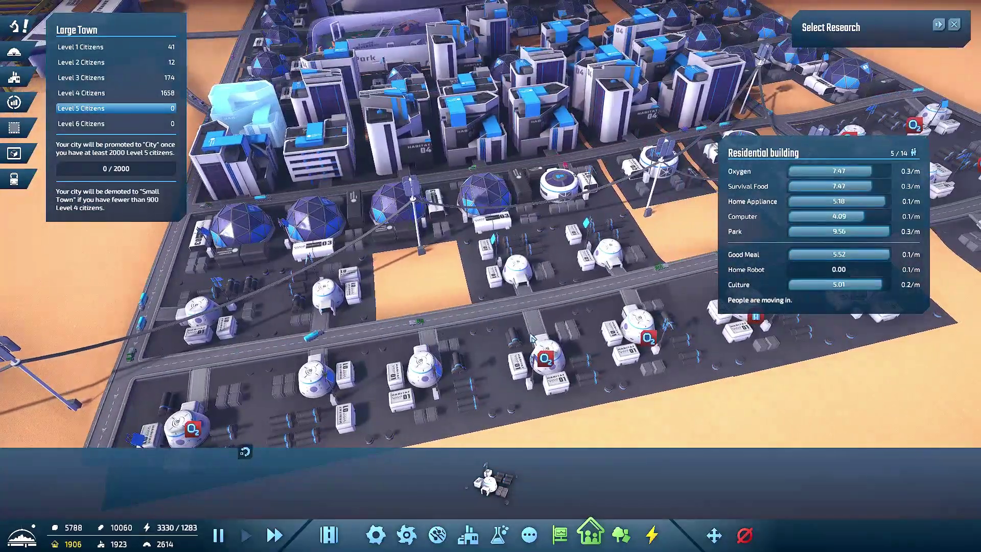
key(s)
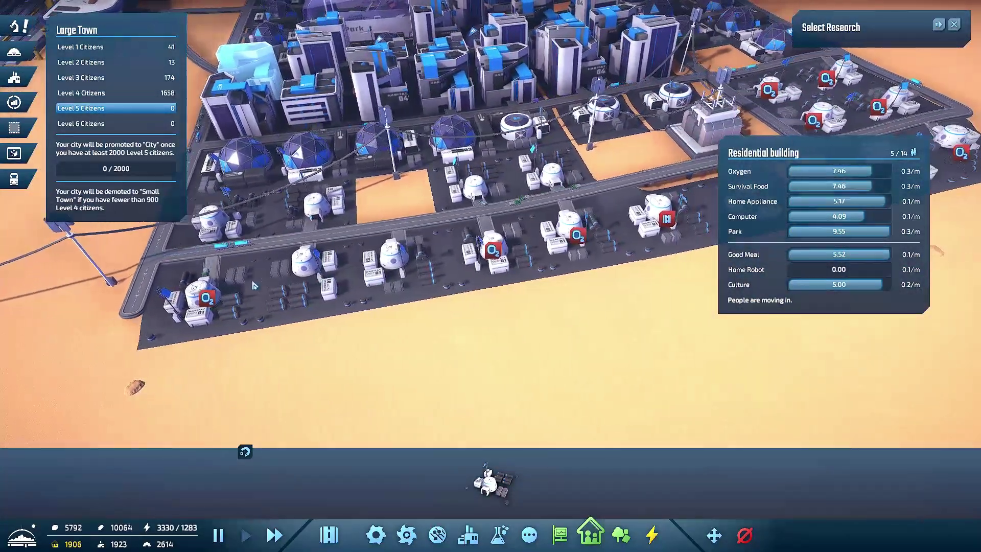
key(a)
Step: Show the corner Basic Habitat's unmet oxygen needs and pan along the habitat row
click(351, 299)
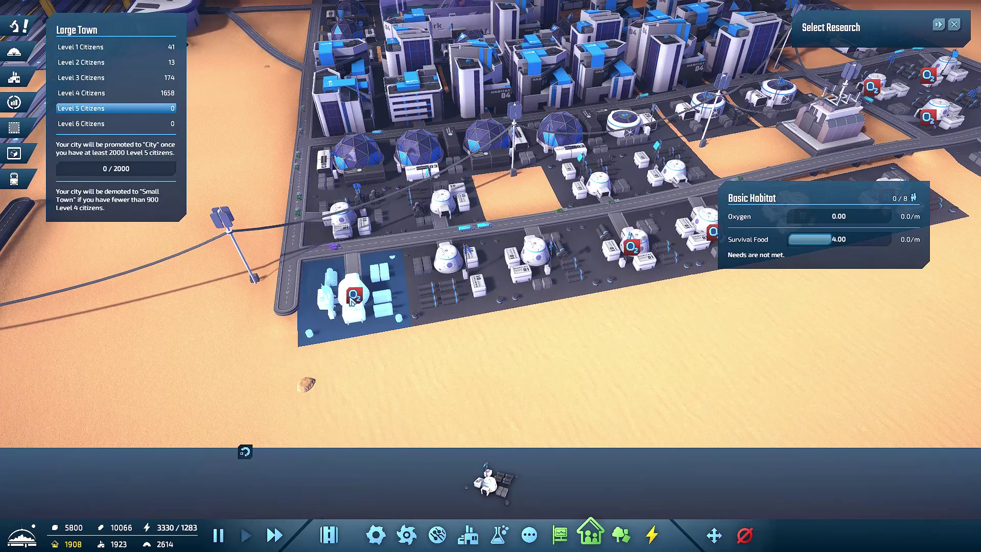
key(d)
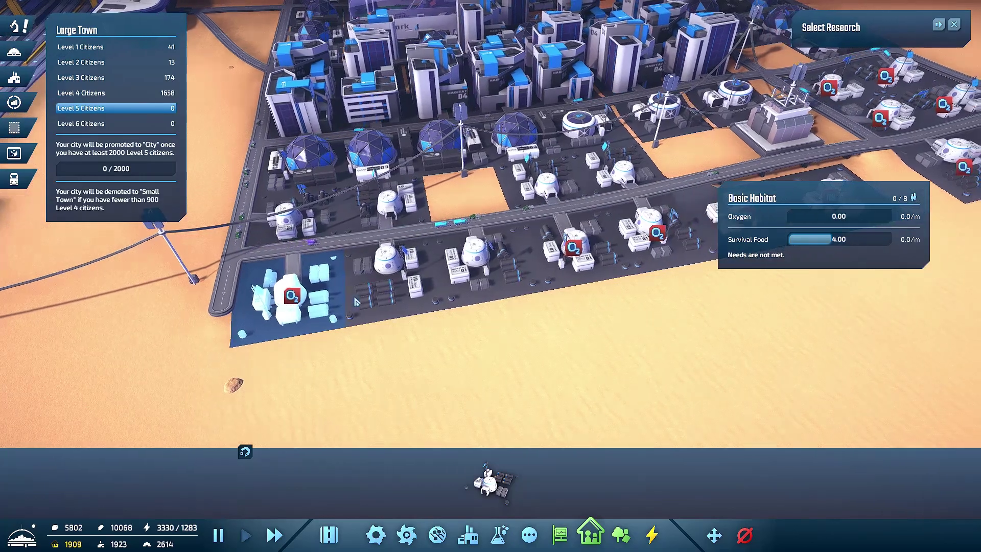
key(d)
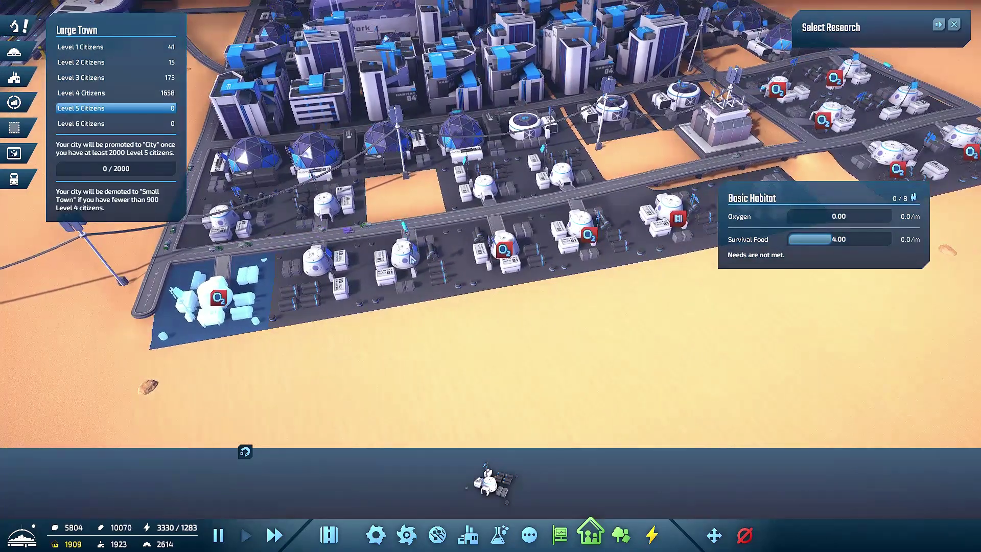
key(d)
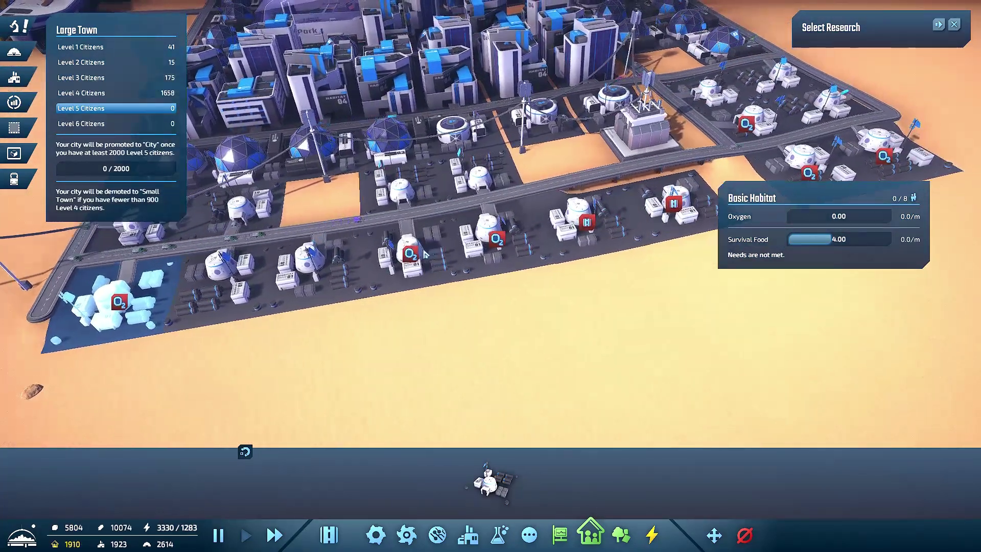
key(e)
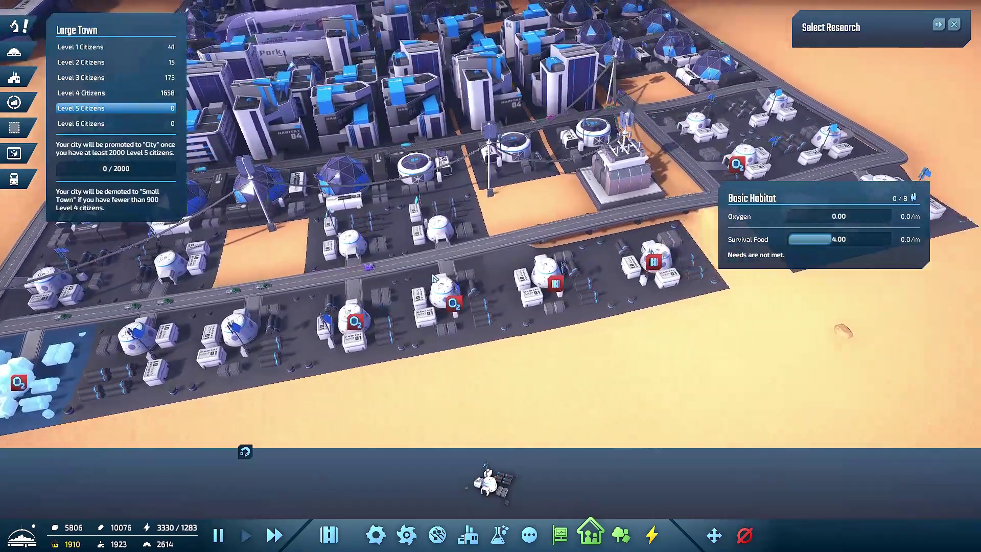
scroll(399, 243, down, 5)
scroll(360, 253, down, 3)
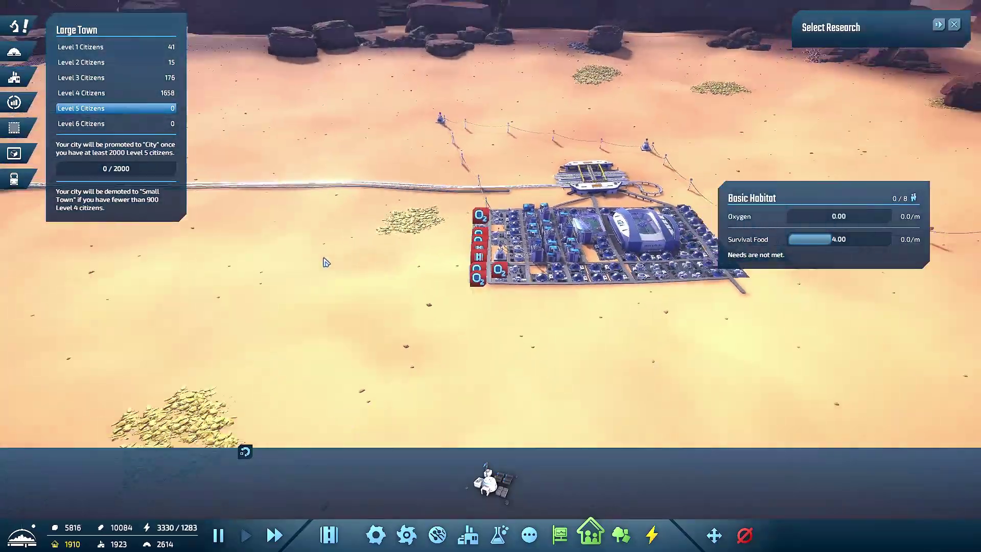
Step: Follow the long road from the south station north to the city, then toward the factory
key(e)
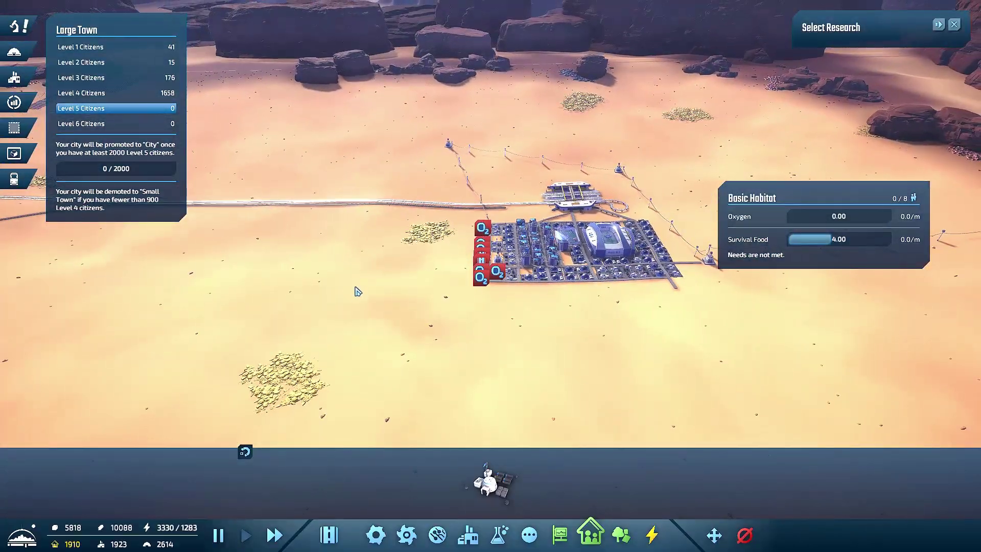
key(e)
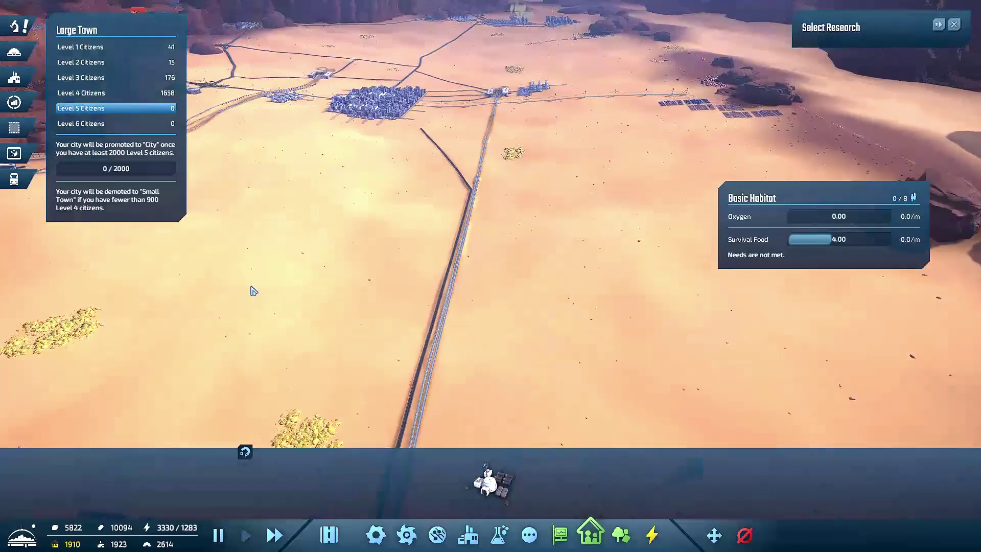
scroll(258, 292, up, 5)
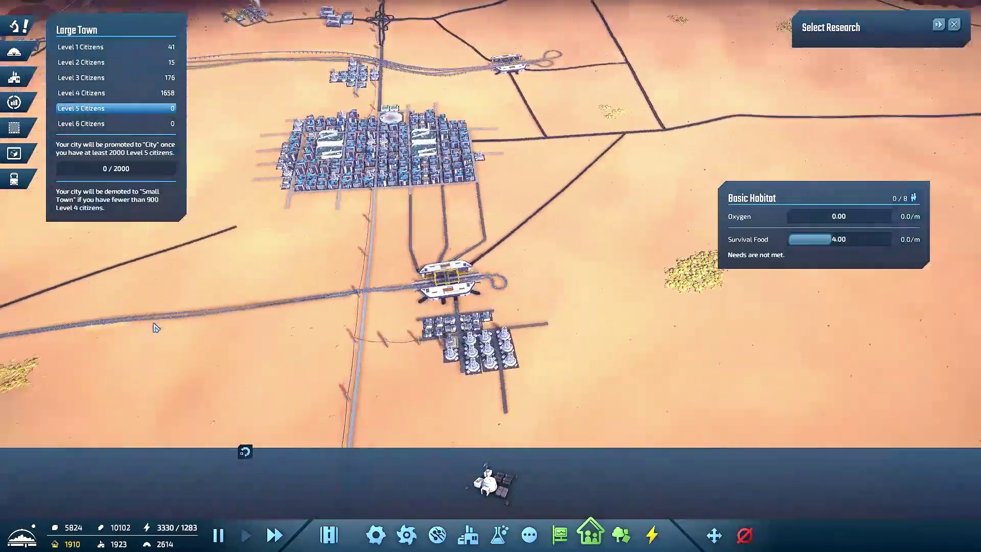
key(a)
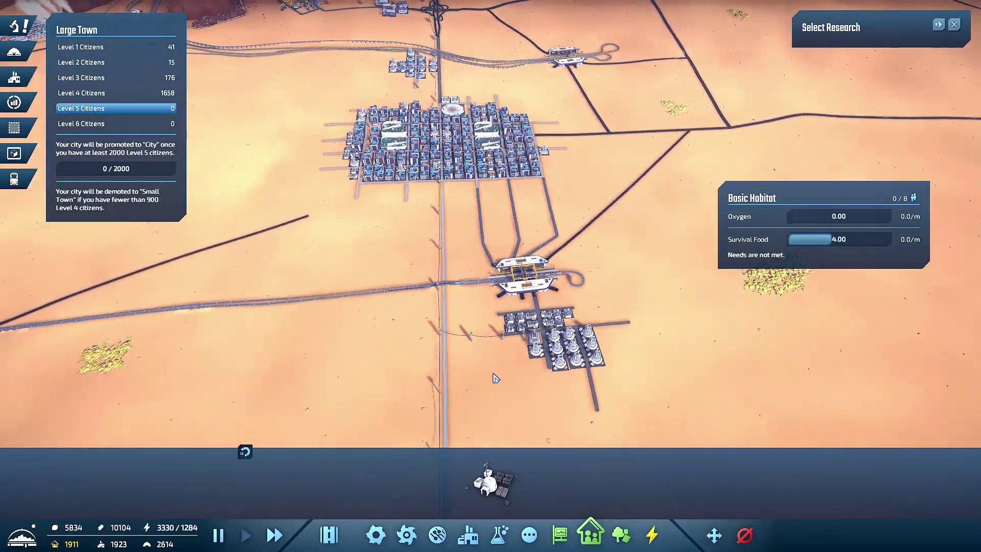
scroll(495, 378, up, 5)
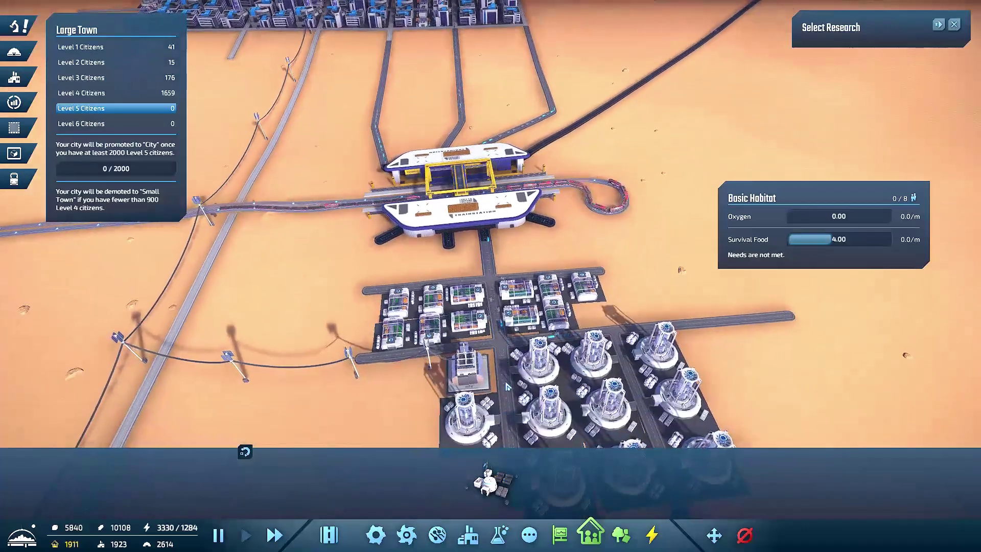
scroll(508, 388, down, 5)
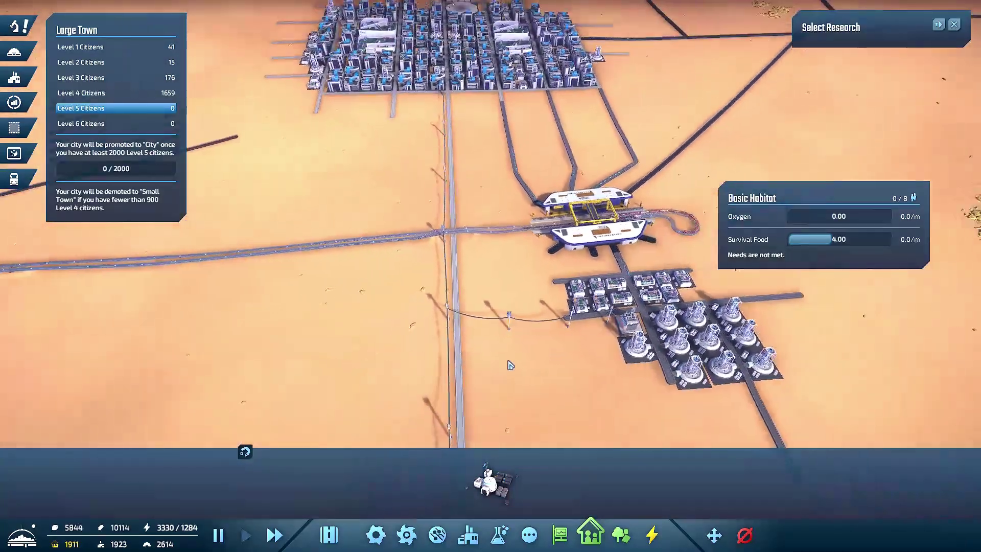
key(w)
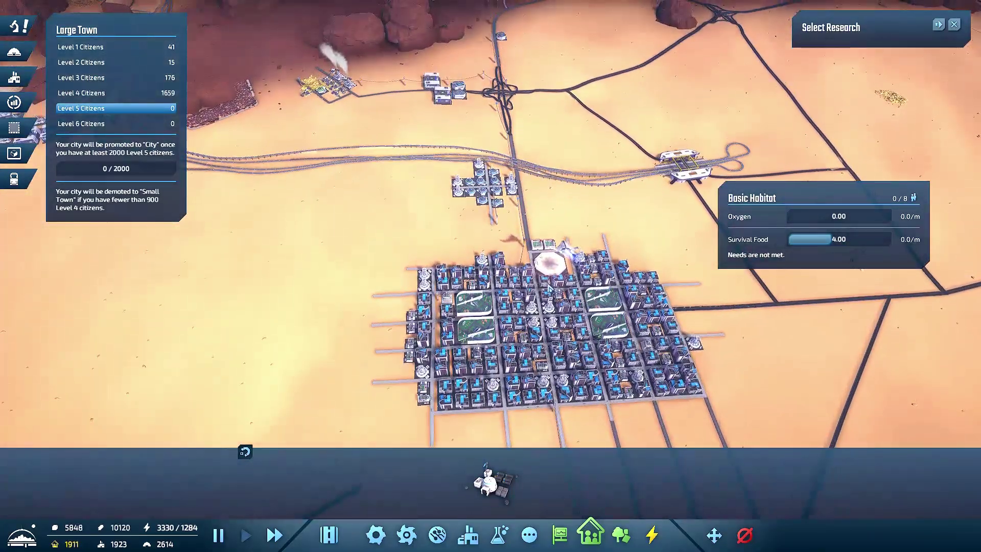
key(d)
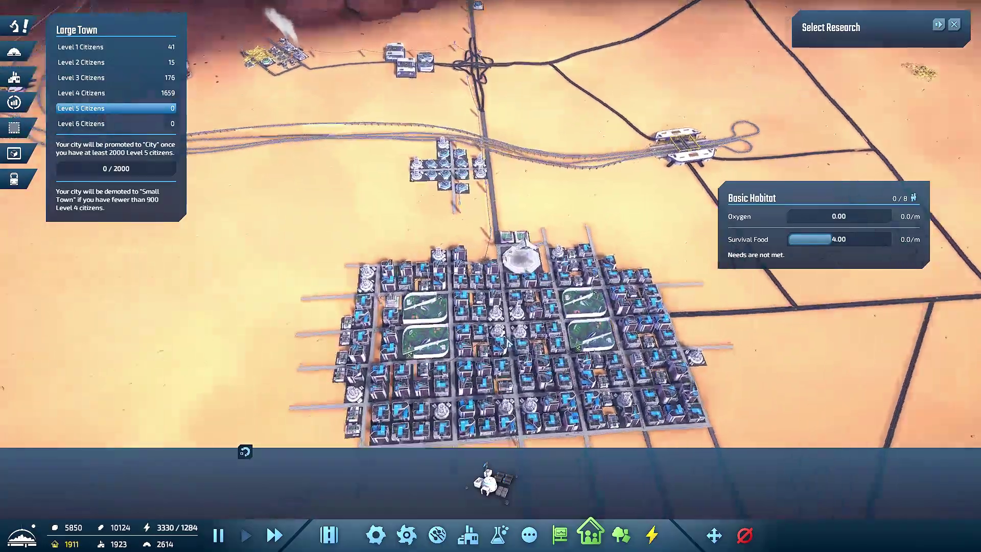
scroll(507, 345, up, 3)
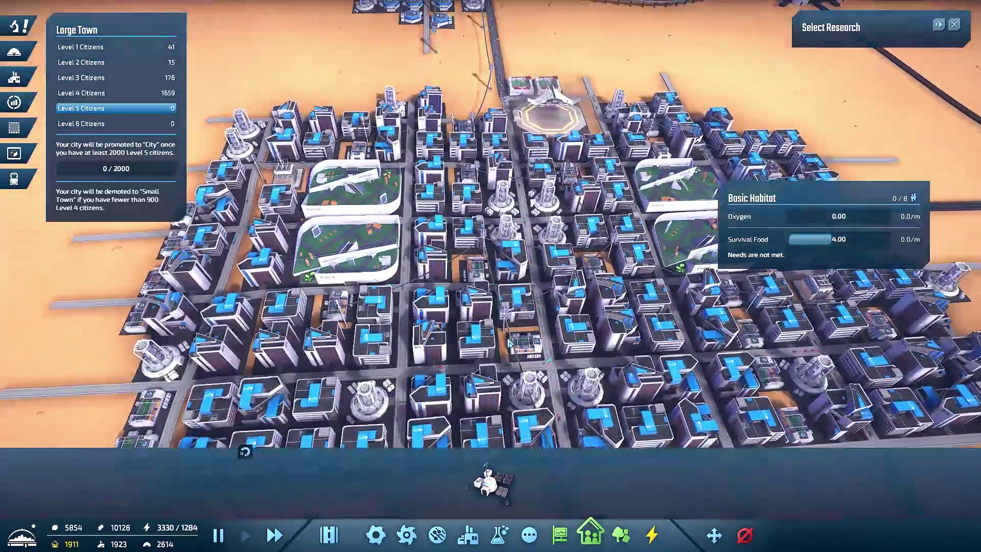
scroll(509, 344, down, 2)
key(a)
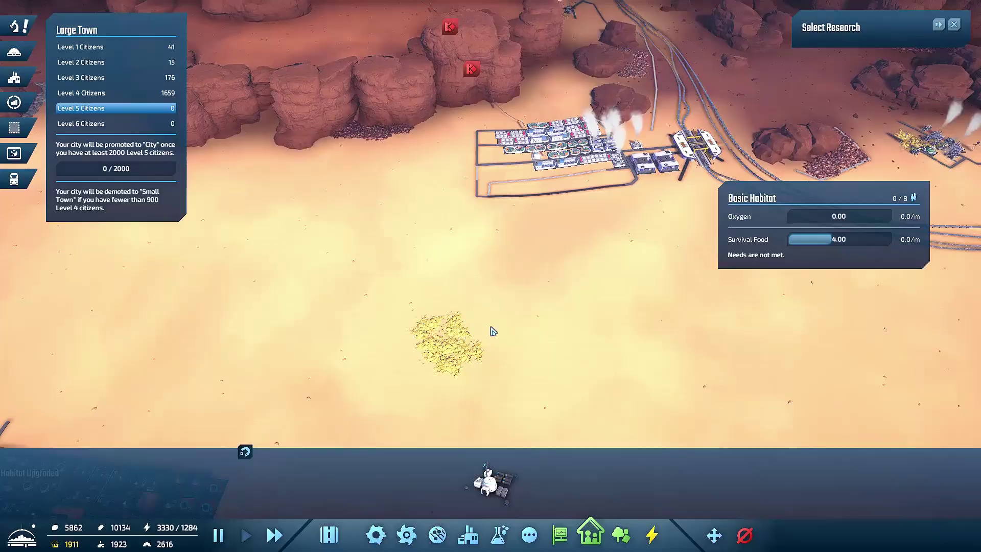
Step: Move through the factory district and along the tracks to the big junction station
key(w)
scroll(493, 332, up, 5)
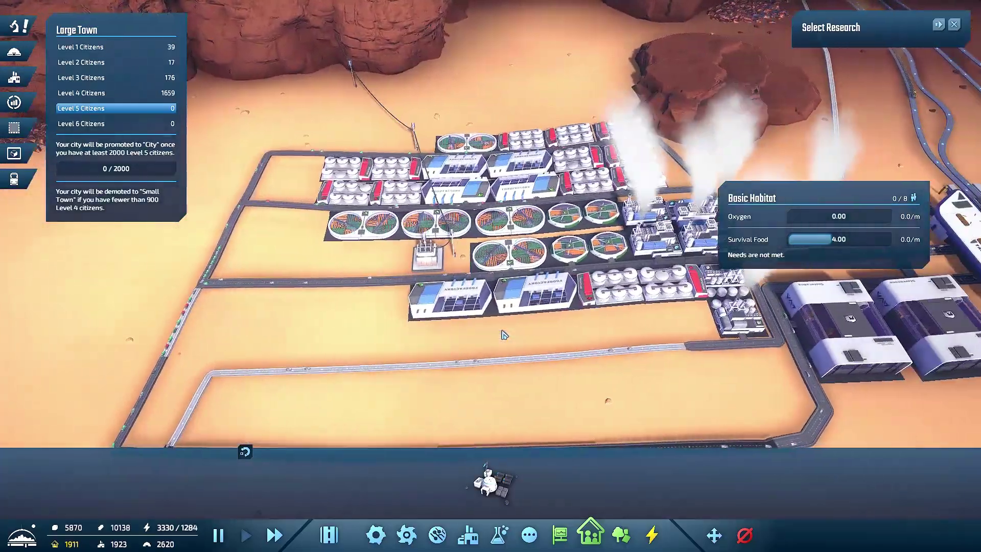
key(d)
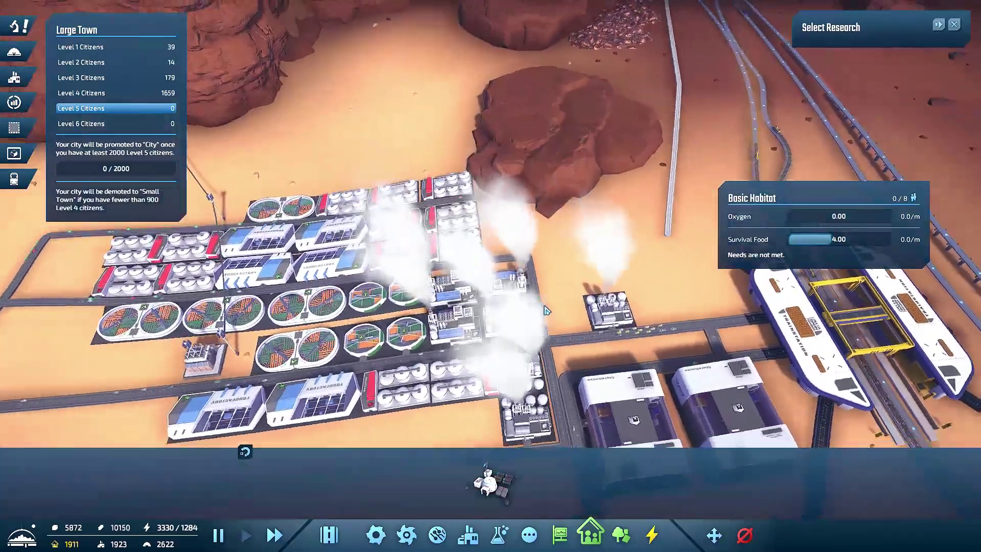
key(d)
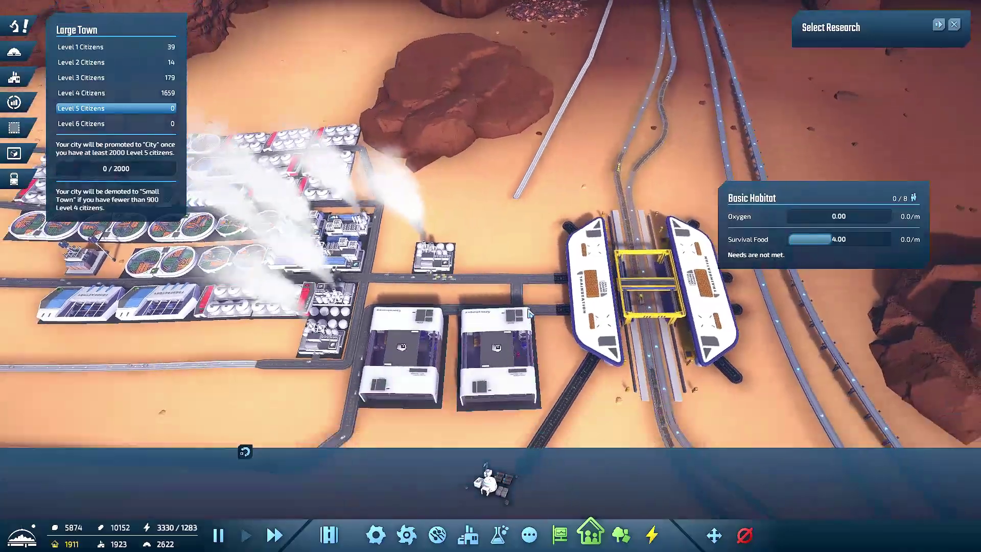
key(w)
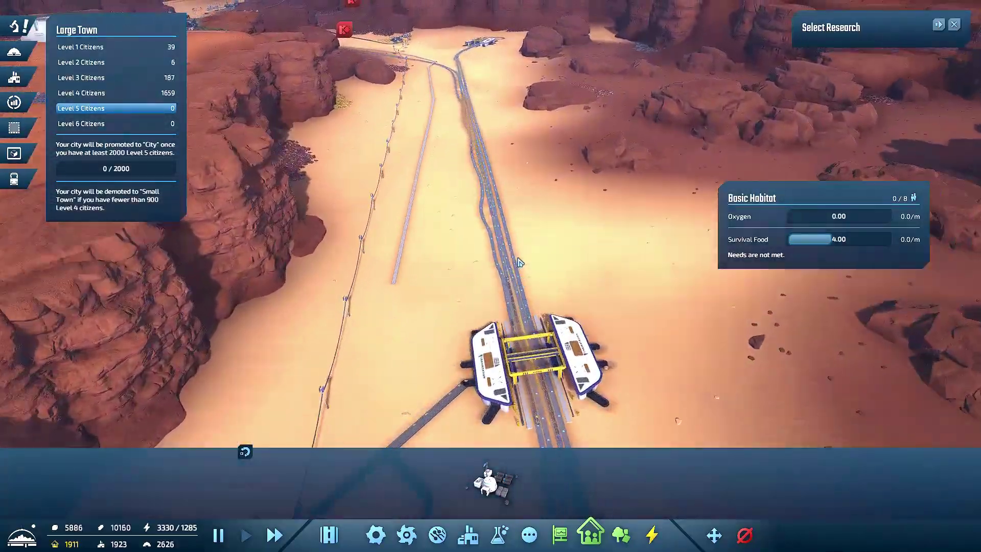
key(q)
key(e)
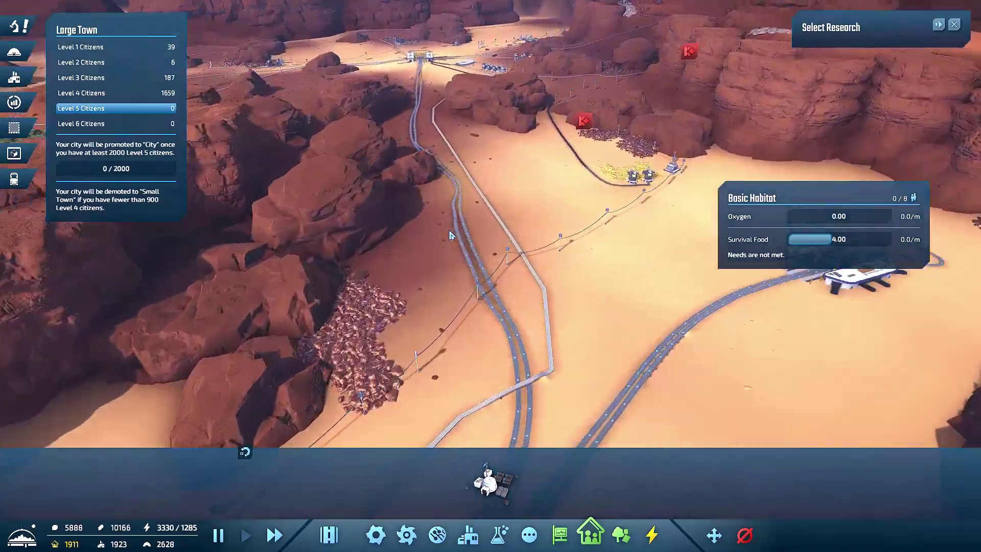
key(w)
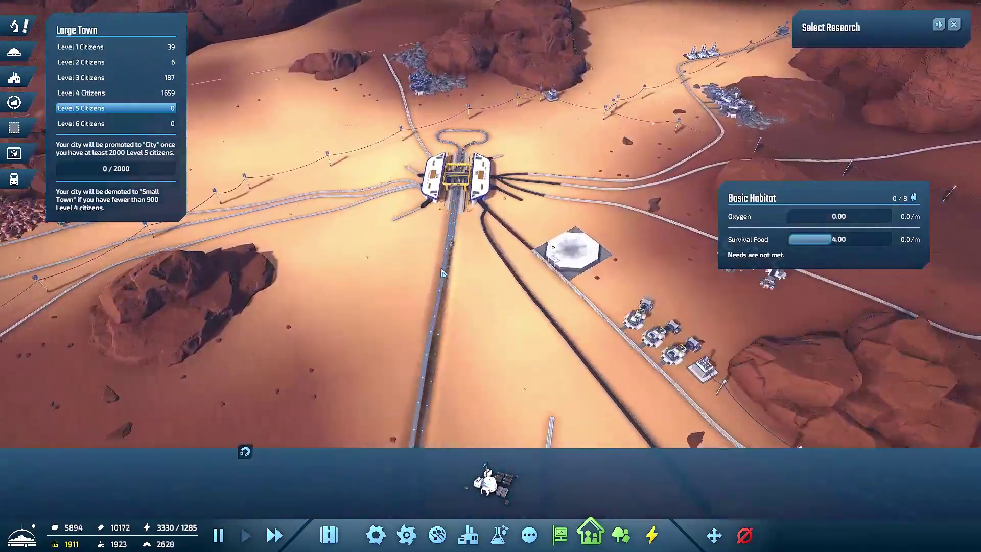
scroll(443, 273, up, 3)
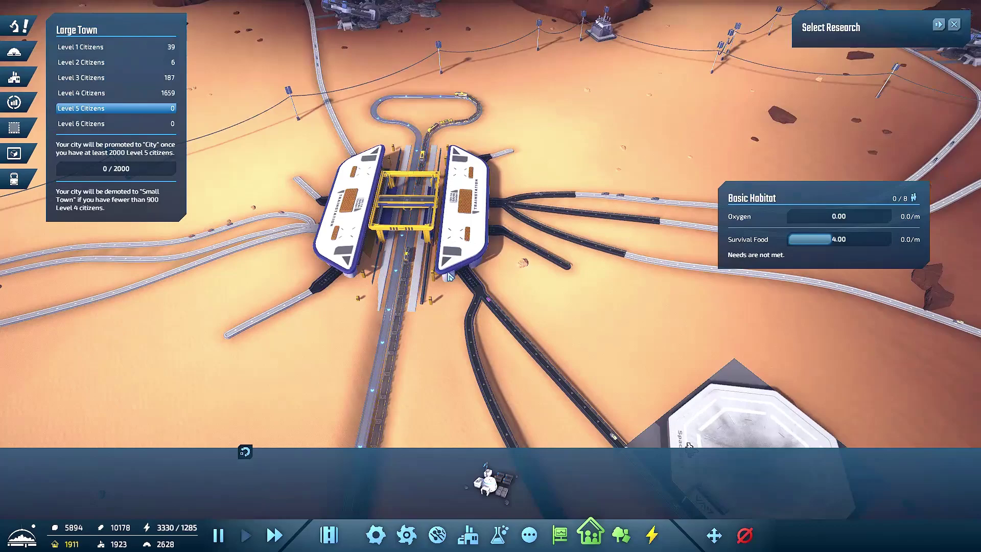
key(e)
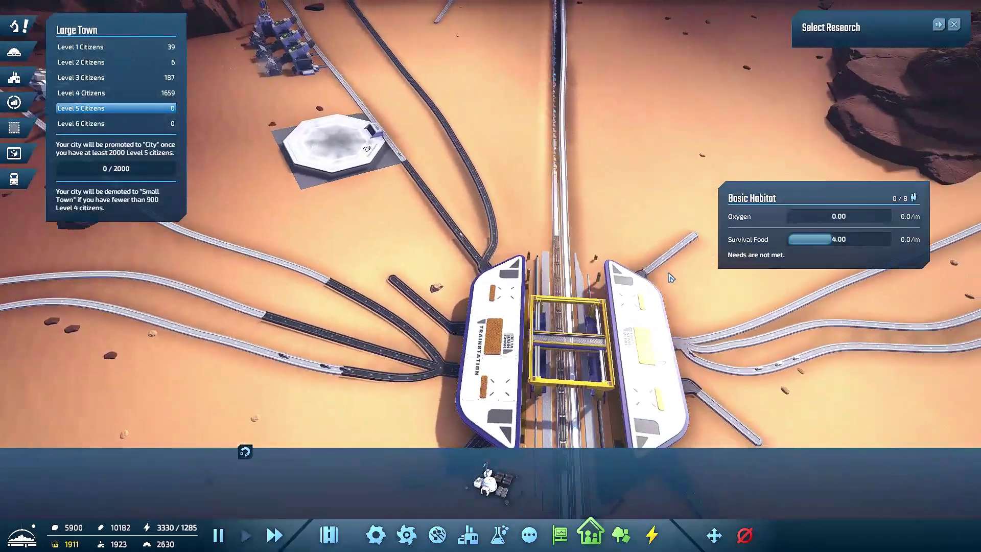
key(e)
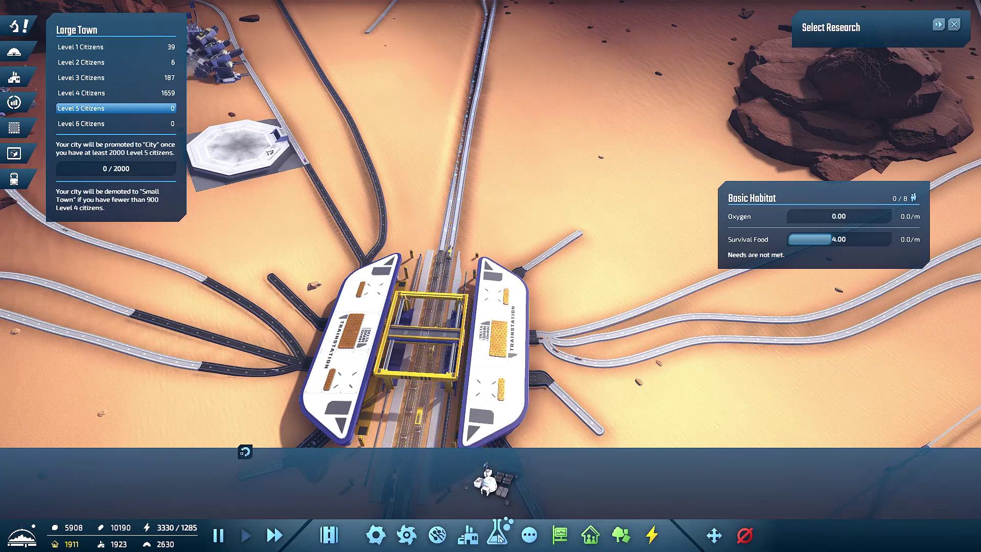
Step: Open the research tree, drag back to the completed Trains node, then close it
click(75, 60)
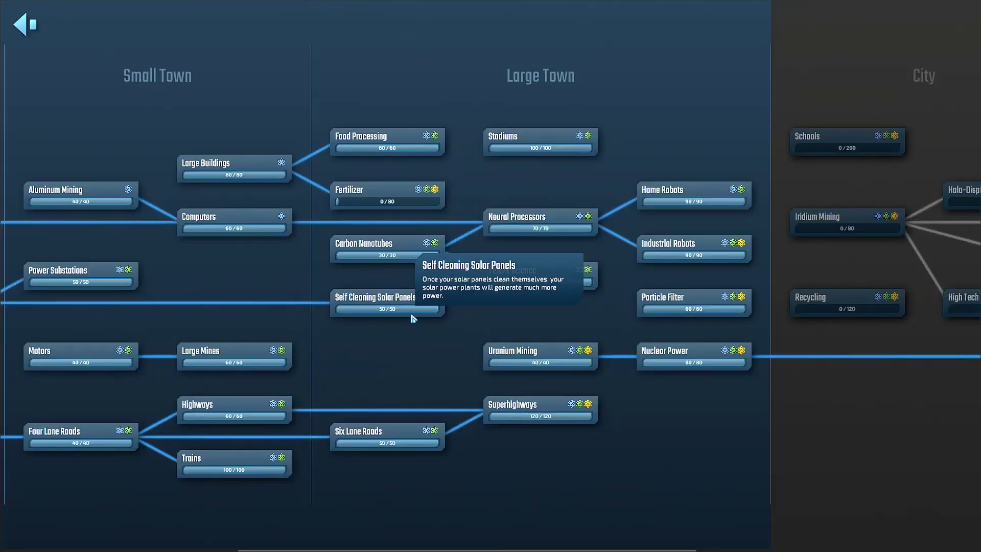
drag(393, 370, 574, 314)
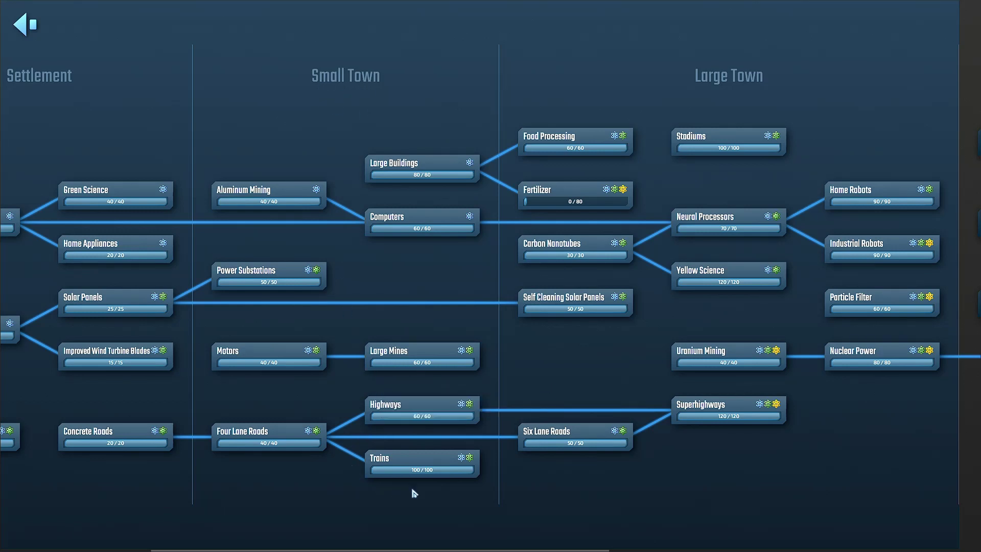
click(29, 29)
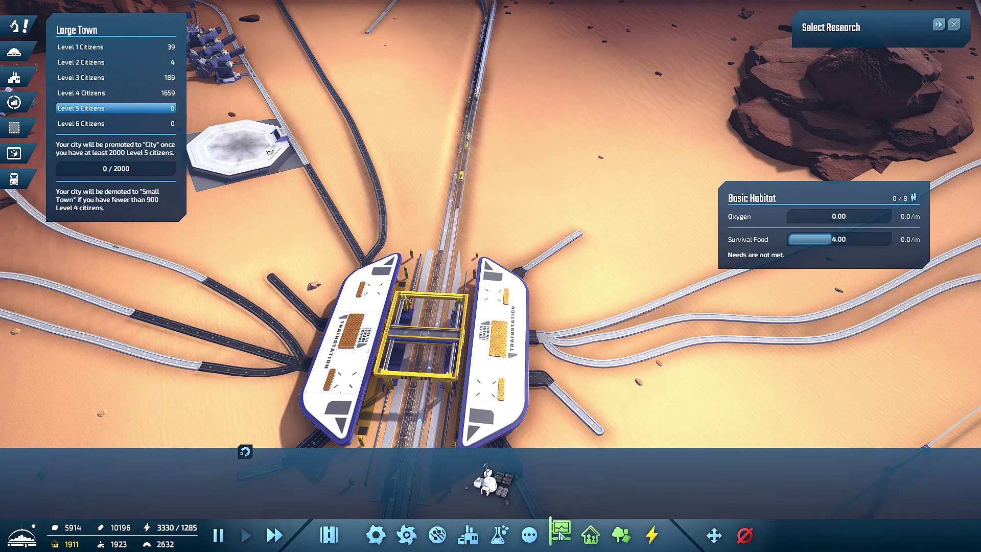
click(530, 534)
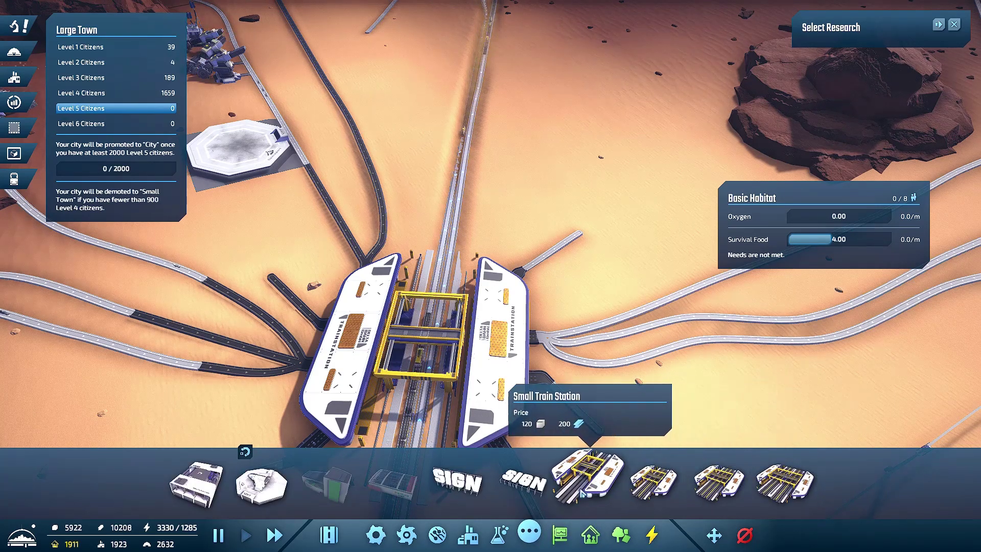
key(e)
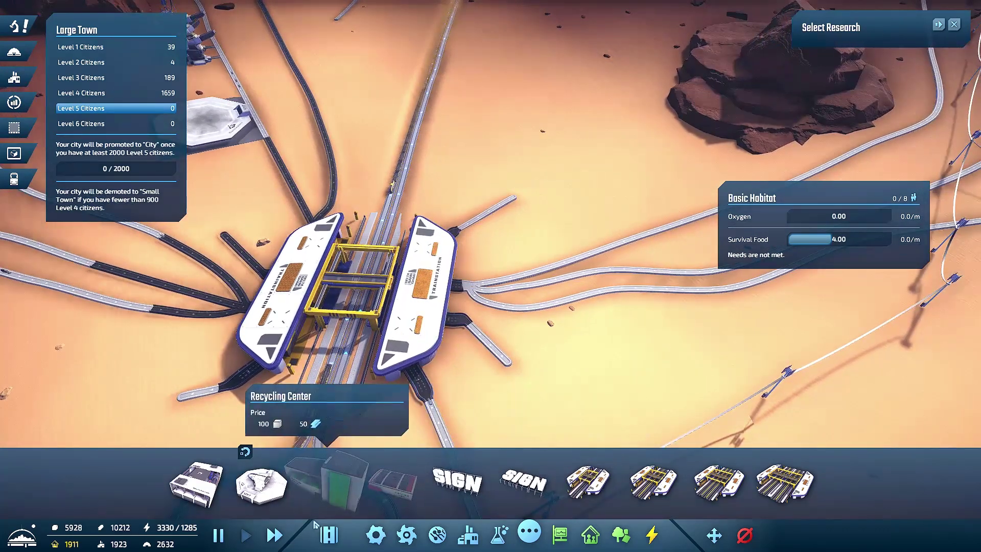
click(329, 535)
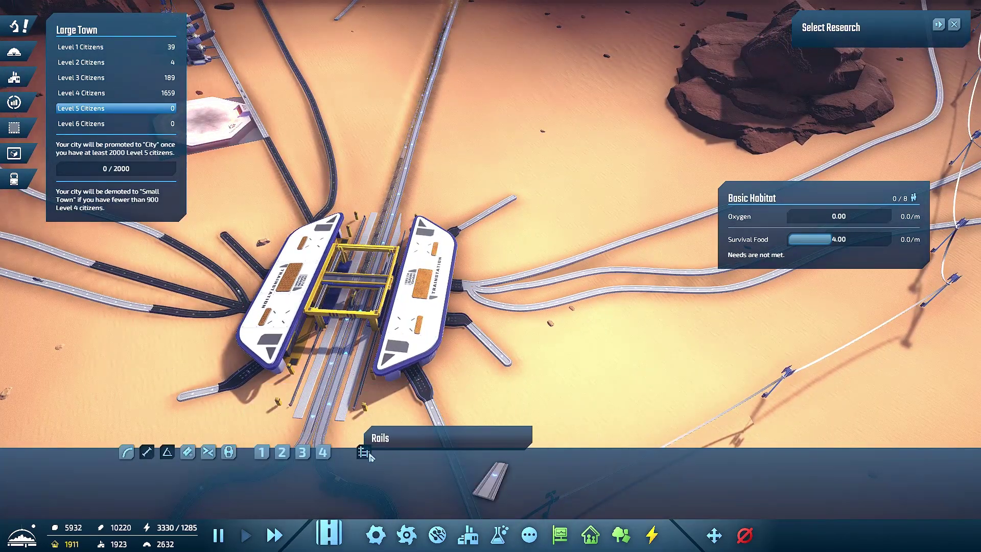
key(s)
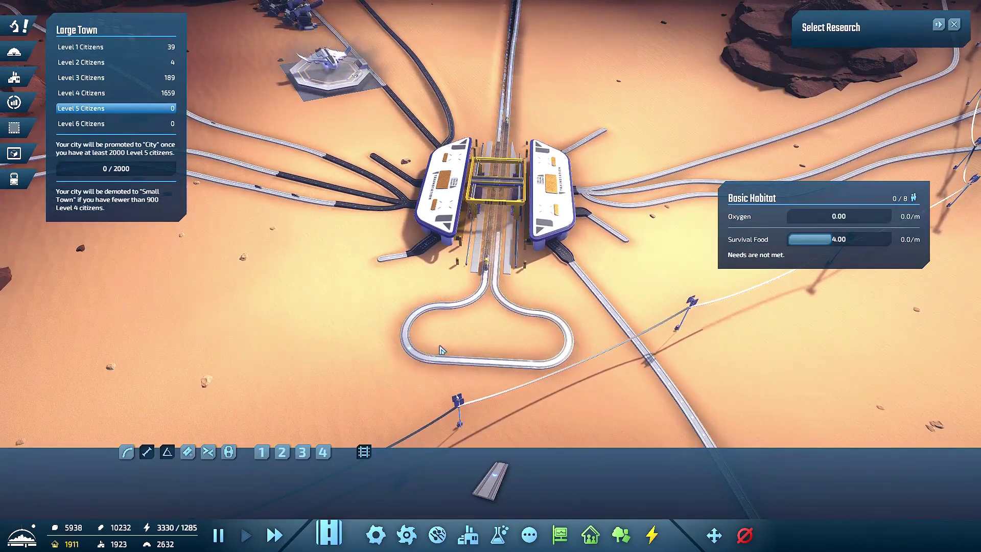
scroll(491, 282, up, 3)
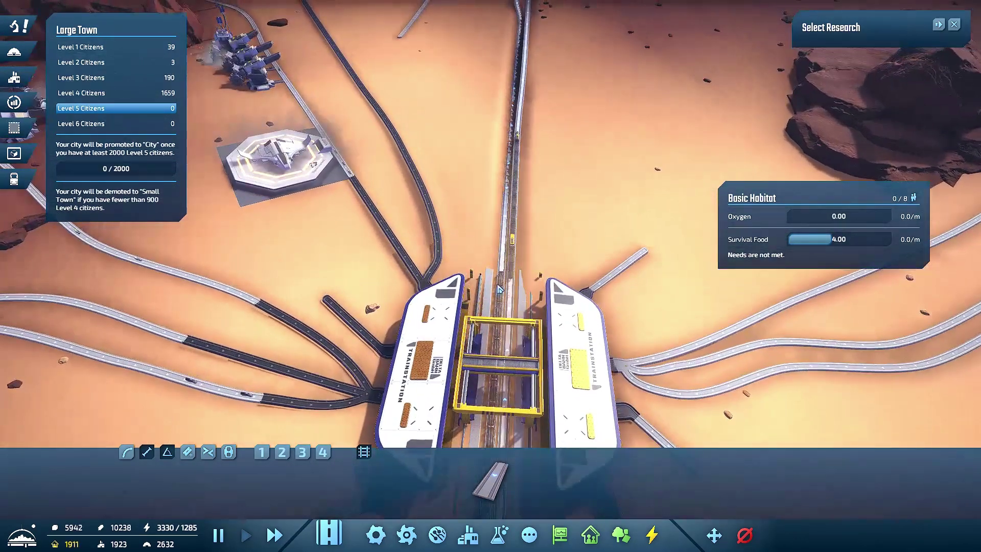
scroll(504, 279, down, 2)
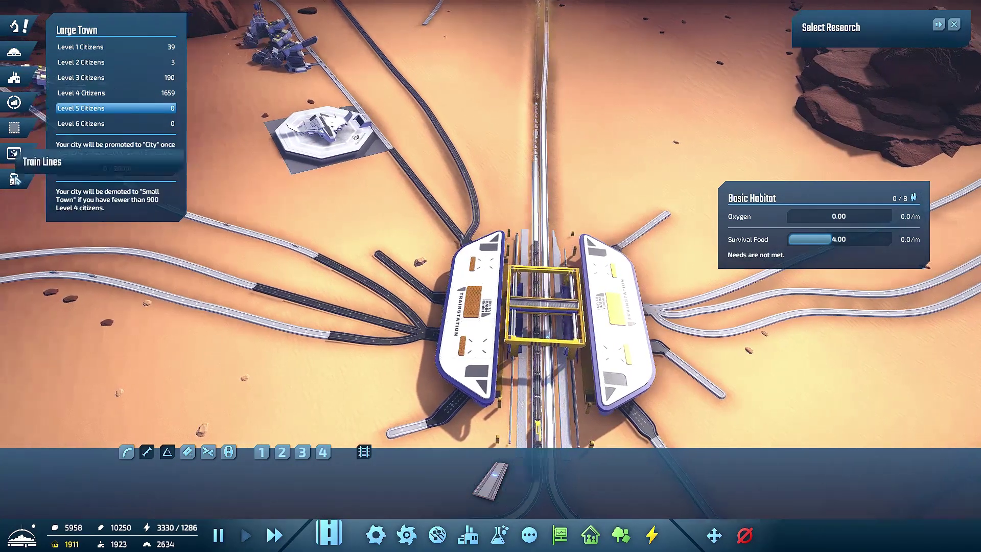
Step: Create a trial Train Line 4 with Epsilon, Gamma, Theta and Zeta stops, then delete it
click(16, 180)
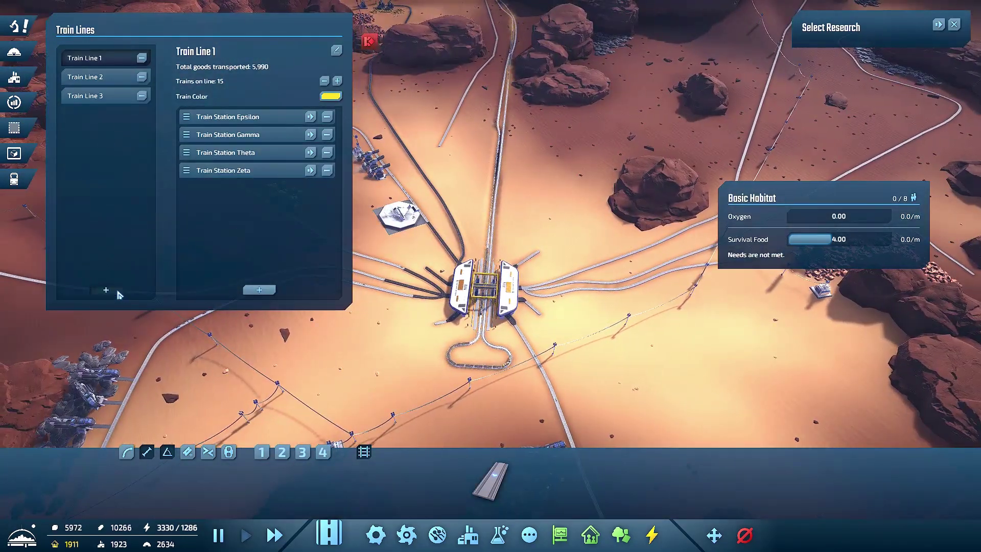
click(118, 293)
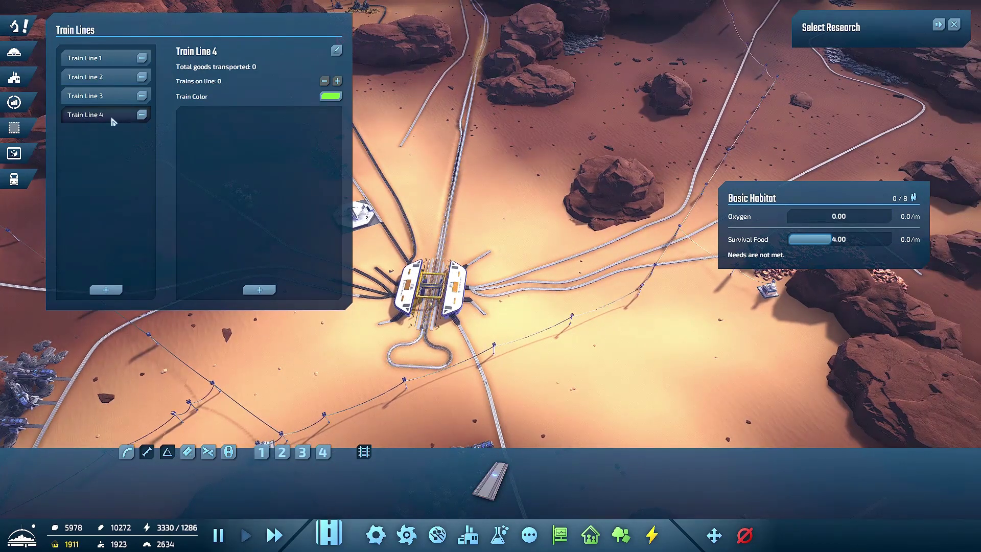
click(262, 292)
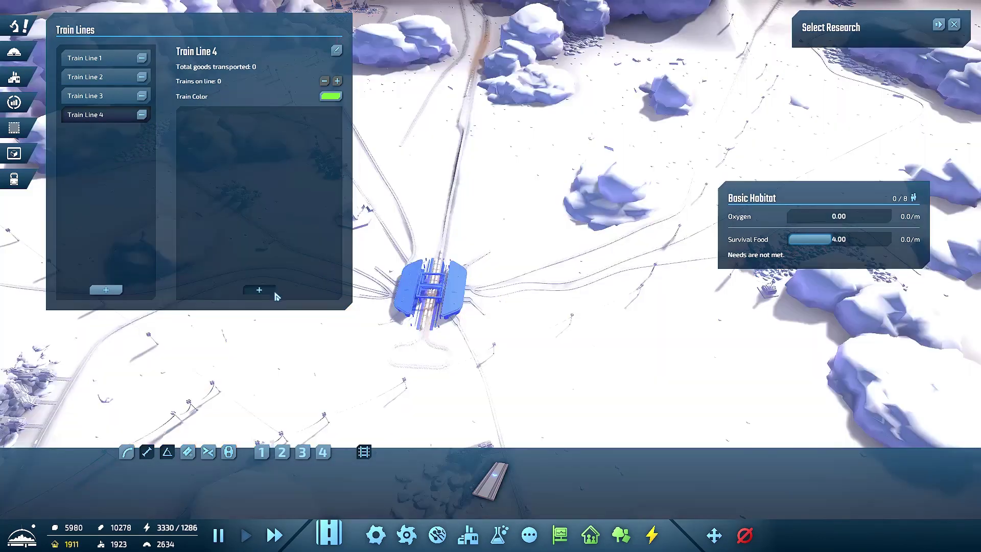
click(457, 297)
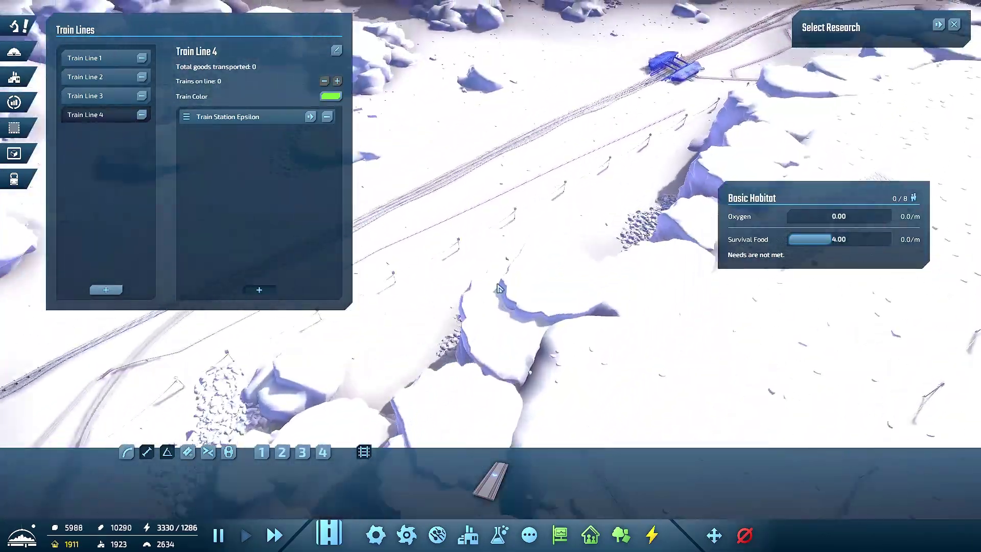
click(528, 291)
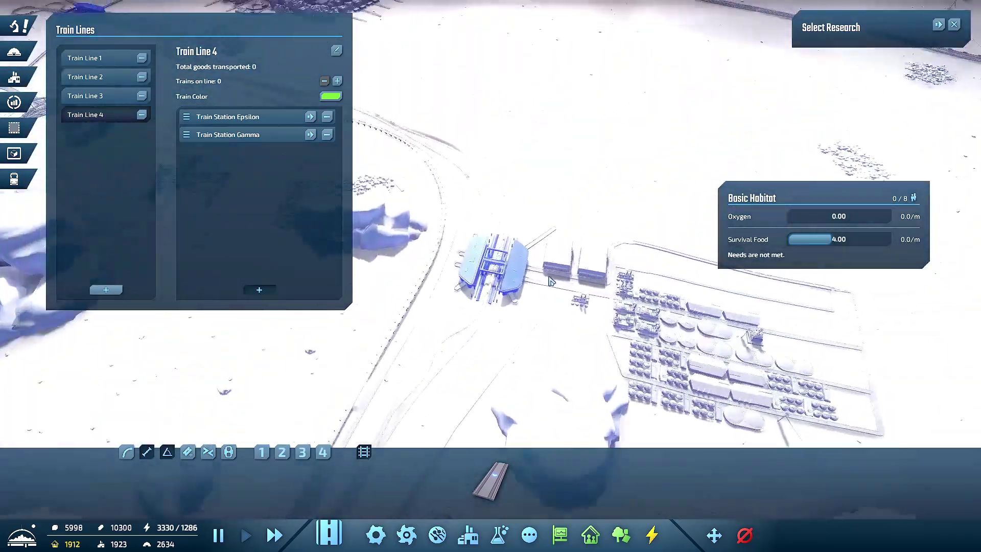
click(493, 303)
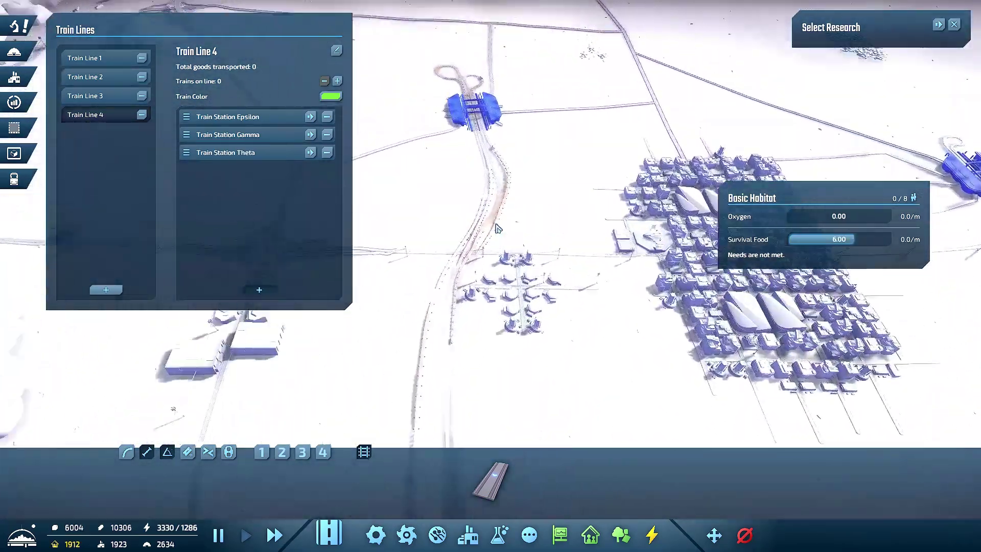
click(485, 225)
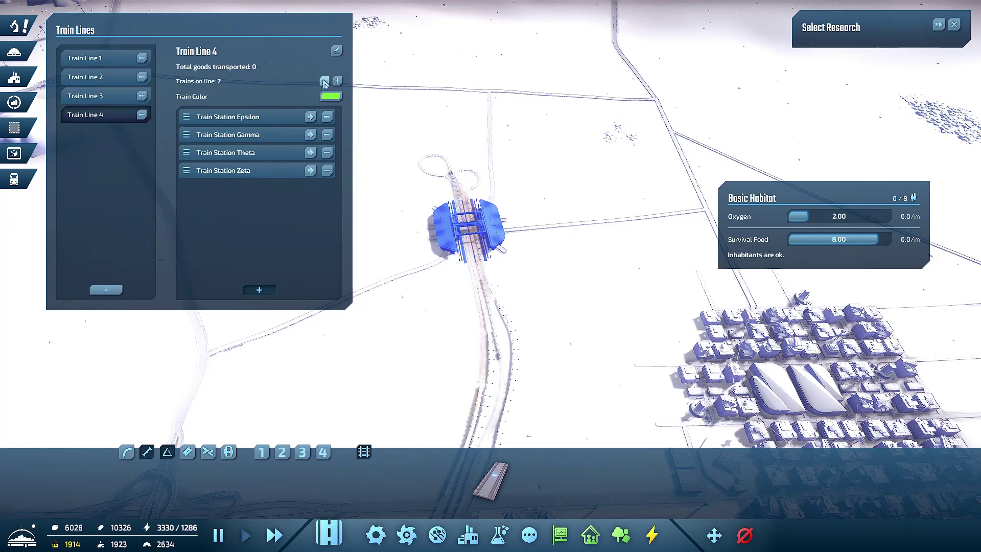
click(142, 115)
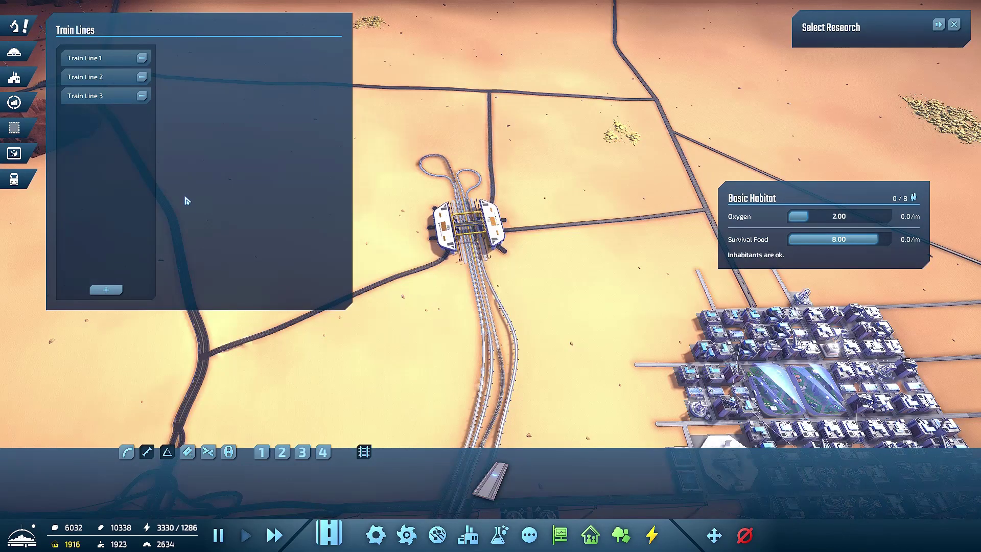
Step: Show Train Line 1's stops Epsilon, Gamma, Theta and Zeta, rotating around the station
click(127, 62)
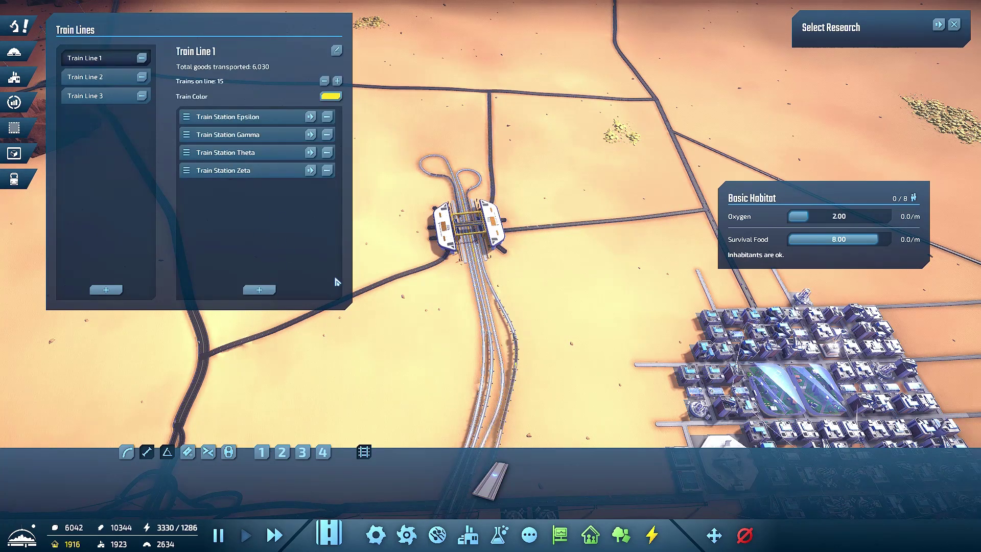
key(e)
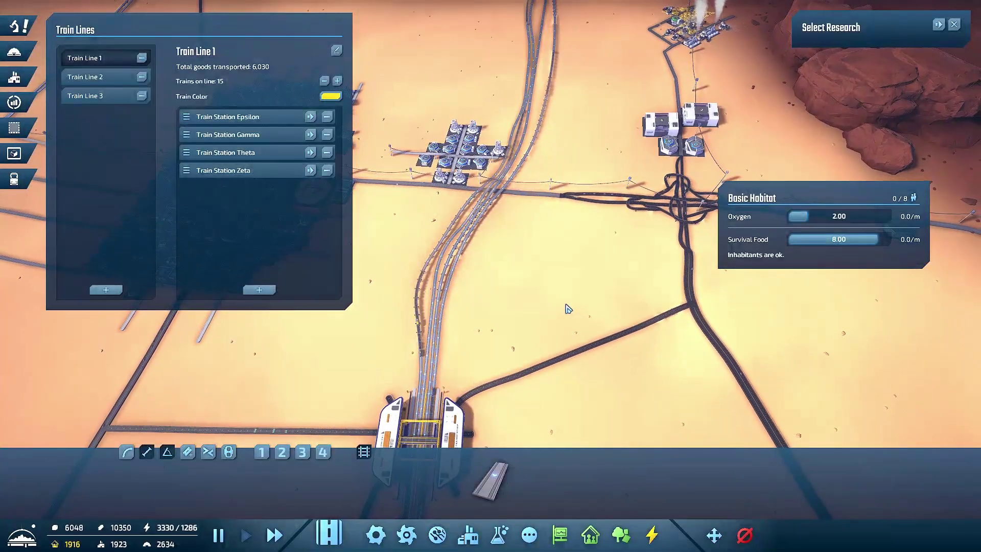
key(e)
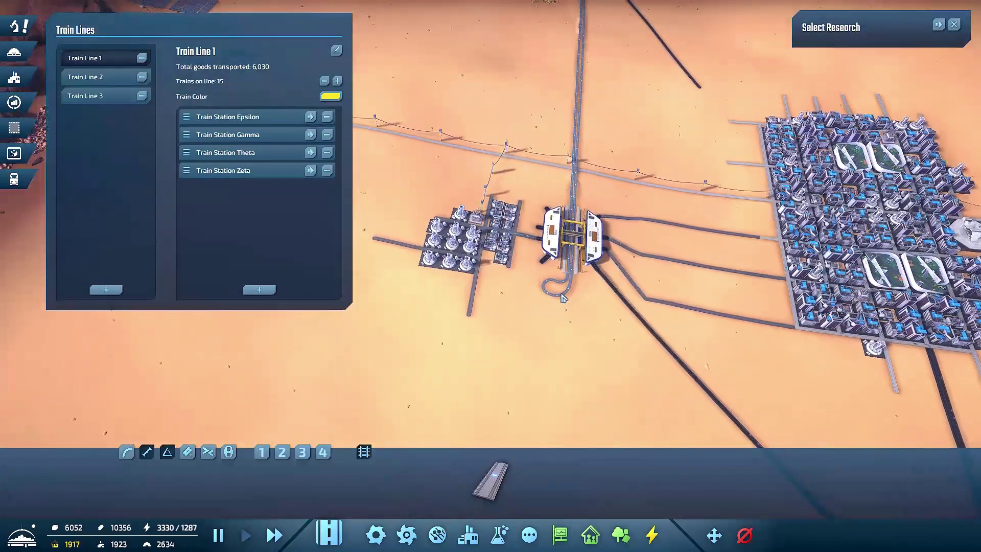
scroll(563, 297, up, 2)
scroll(564, 298, up, 2)
scroll(566, 298, up, 2)
scroll(568, 297, up, 2)
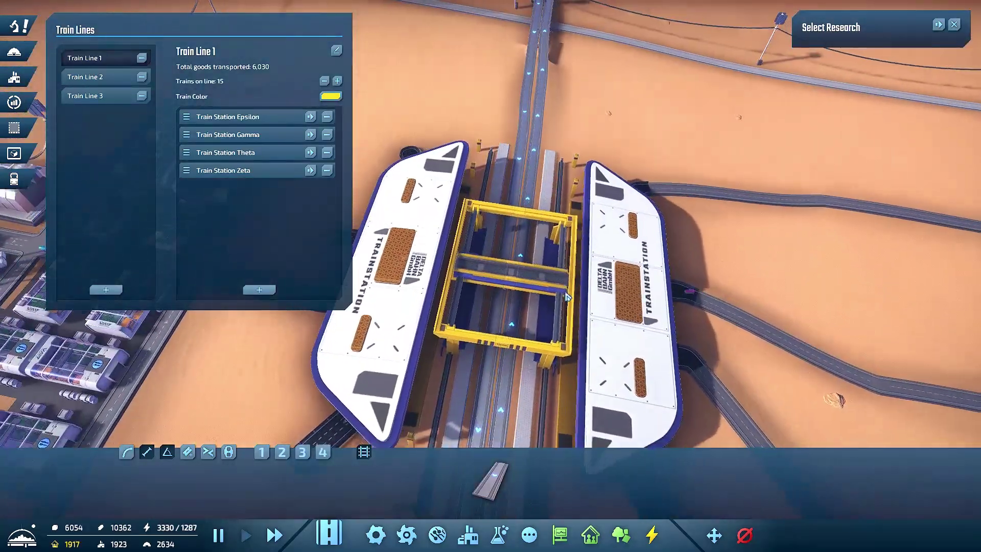
scroll(567, 298, down, 2)
scroll(568, 298, down, 3)
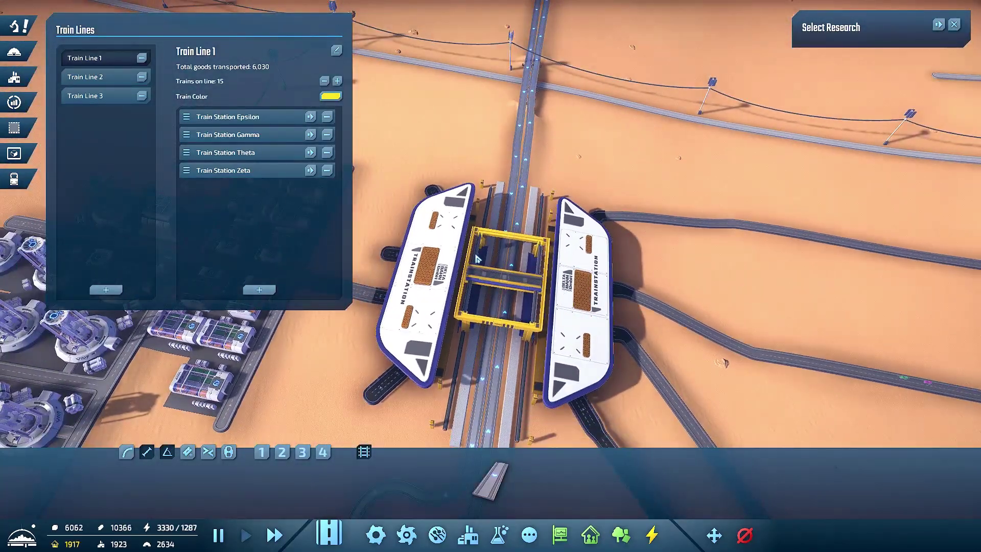
Step: Follow the rail line and open the cargo panel of a train bound for Alpha
key(w)
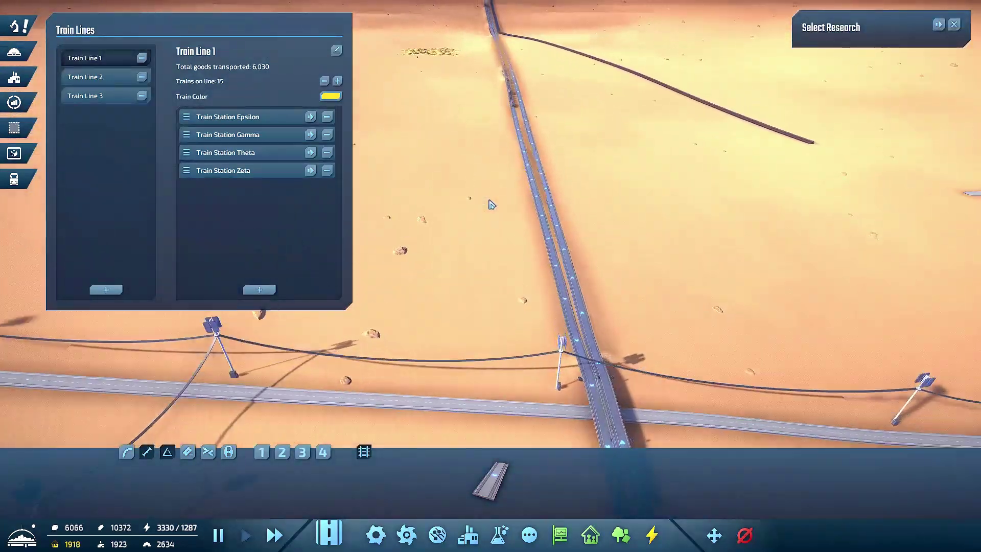
key(w)
key(w)
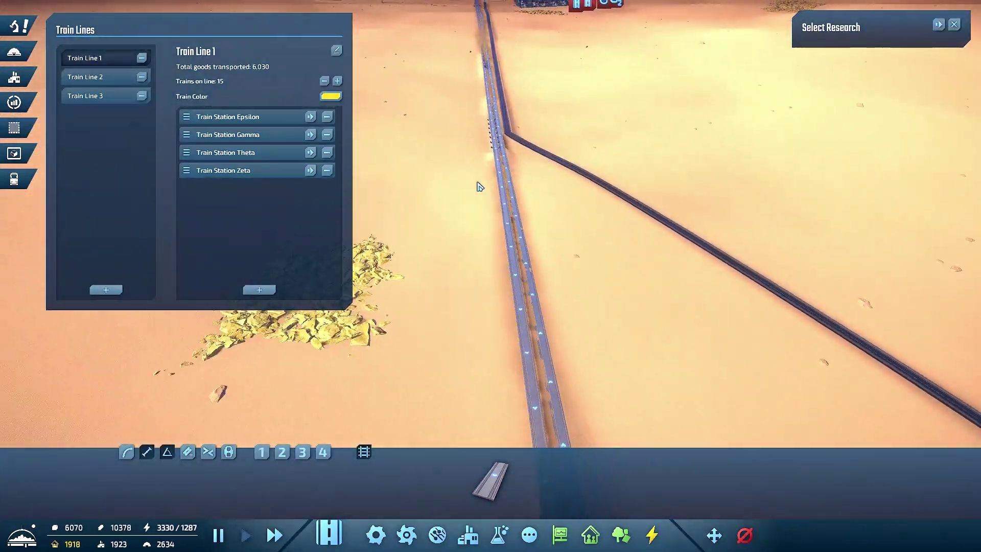
mouse_move(533, 254)
mouse_down()
mouse_move(269, 245)
mouse_move(314, 248)
mouse_up()
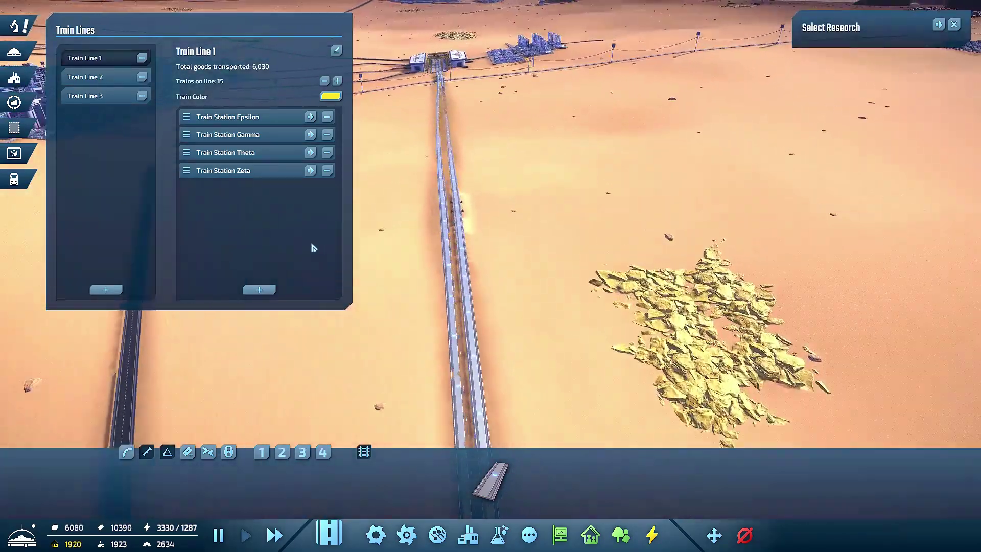
key(w)
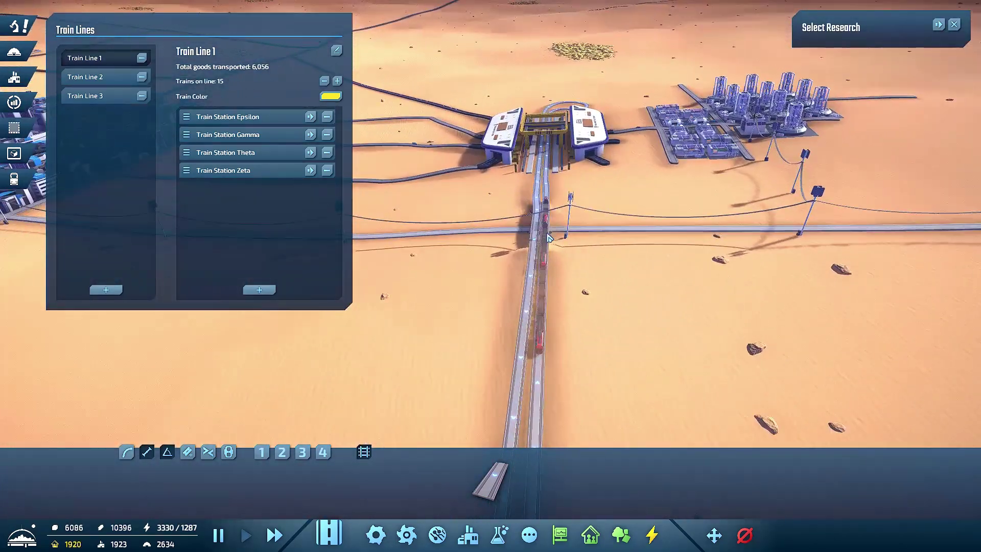
click(549, 238)
key(w)
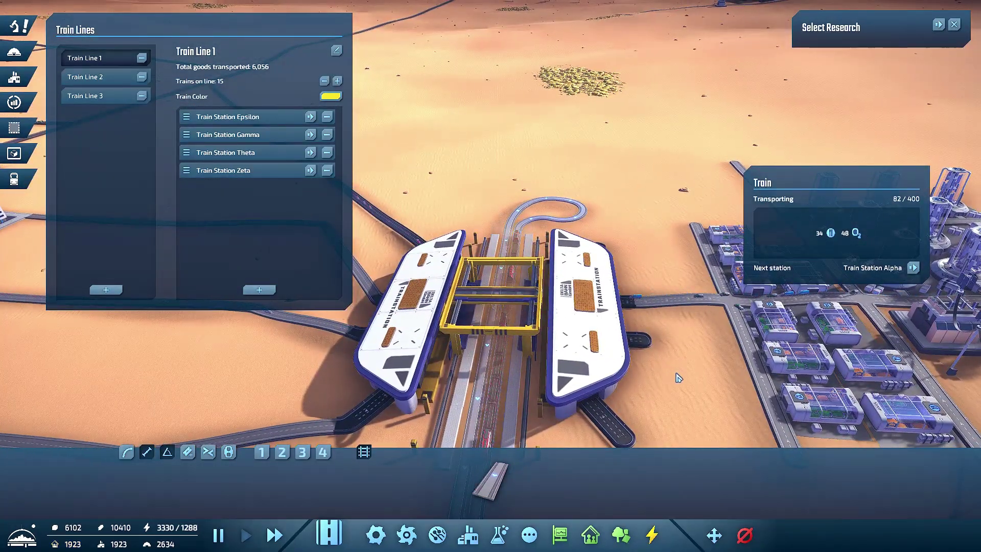
Step: Orbit the station, dismiss the train details and rail tools, then turn toward the city
key(q)
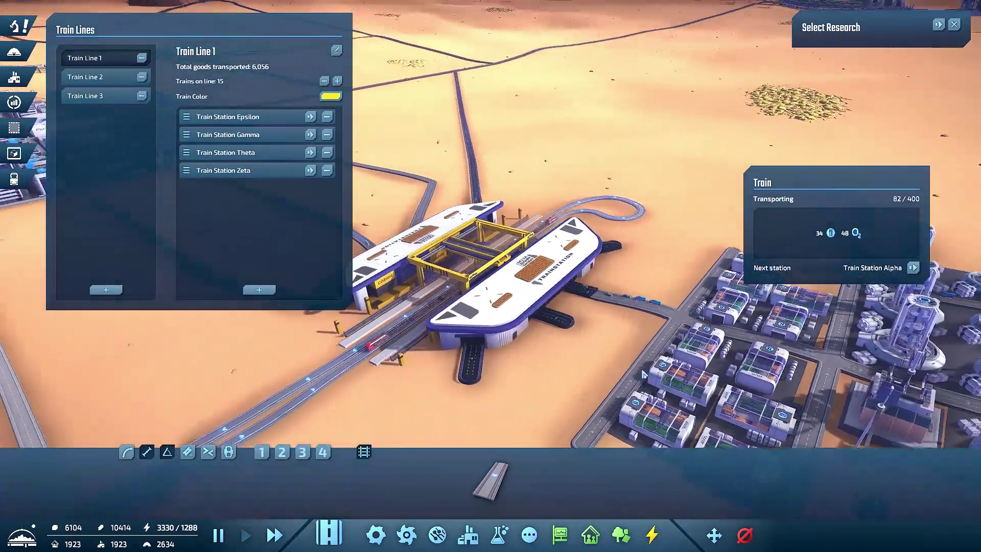
key(q)
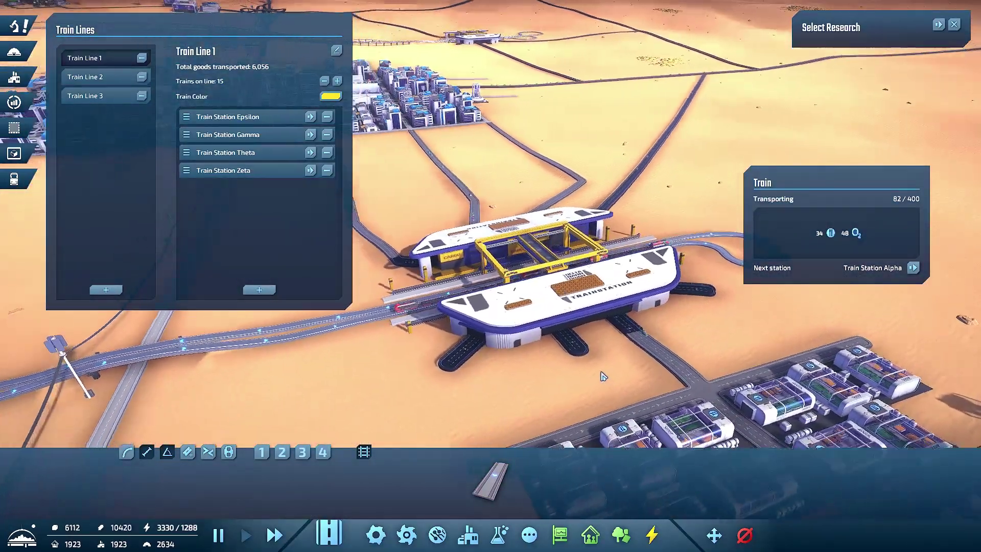
key(q)
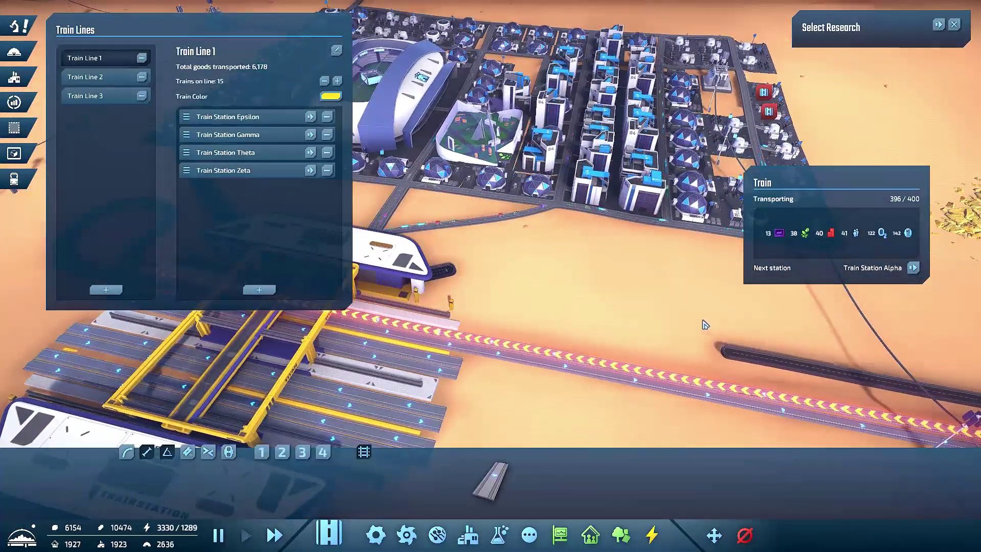
key(Escape)
key(e)
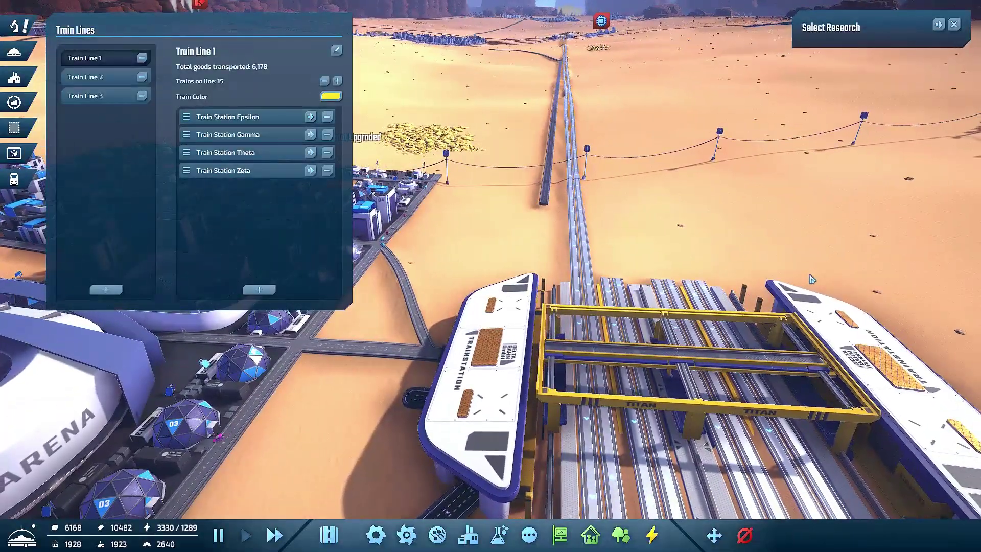
key(q)
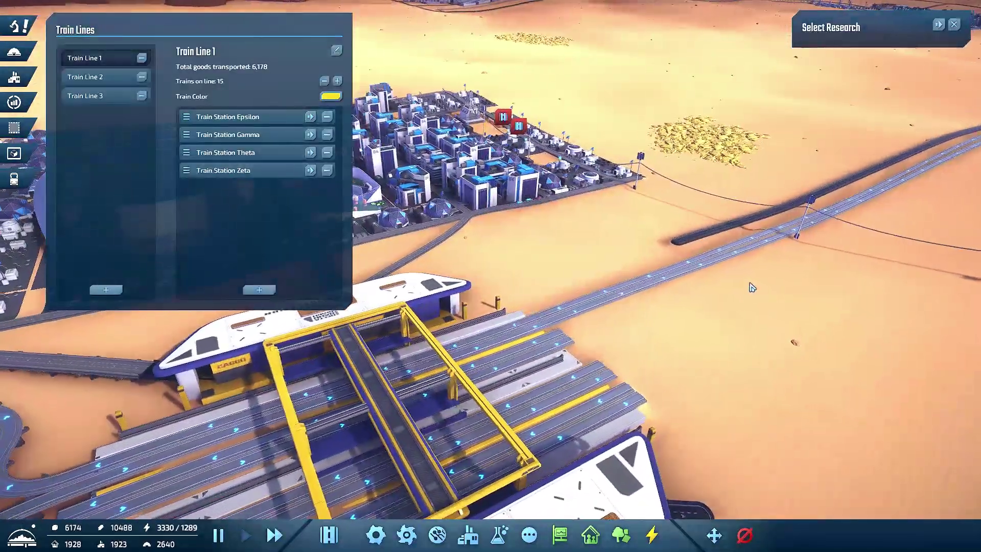
key(q)
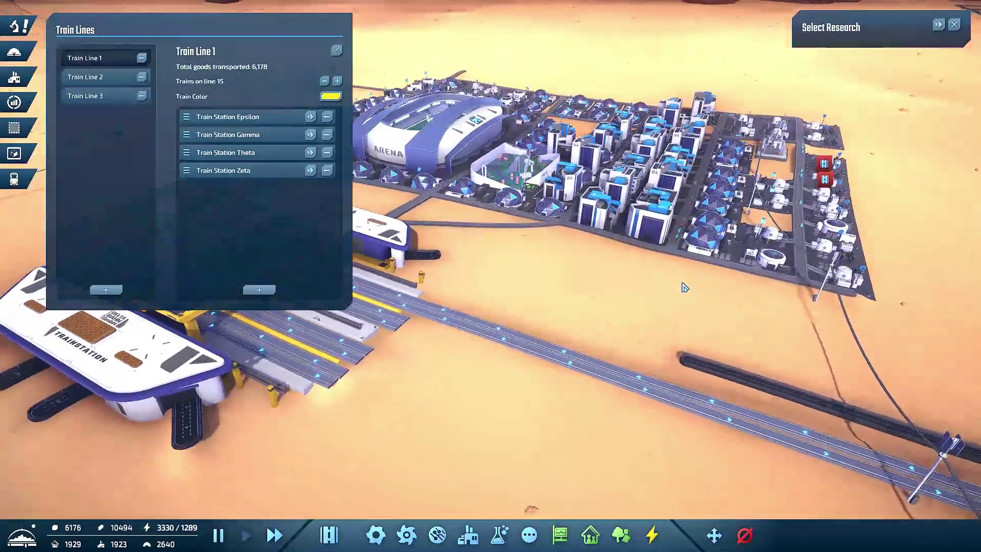